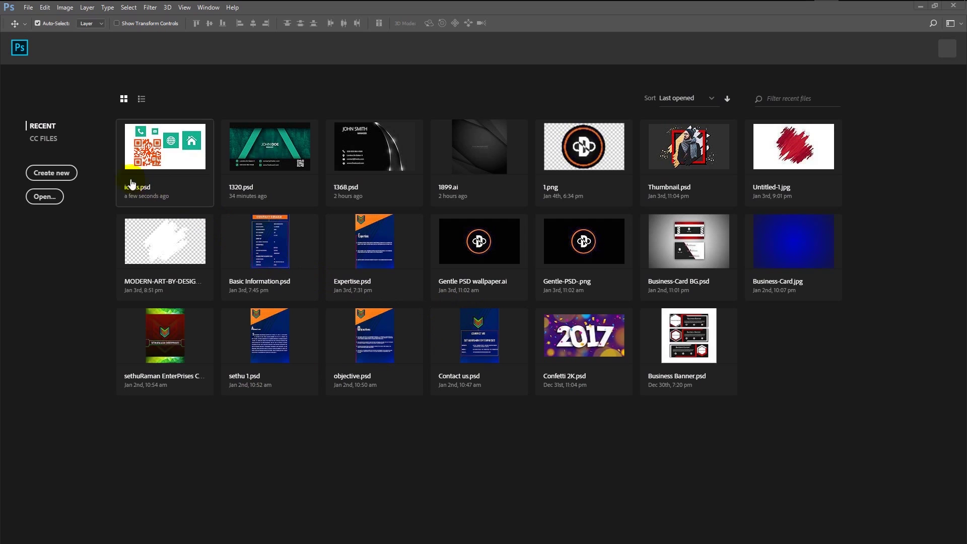
- Create a new white document of 1920 × 1080 px at 300 ppi
{"action": "left_click", "coordinate": [67, 172]}
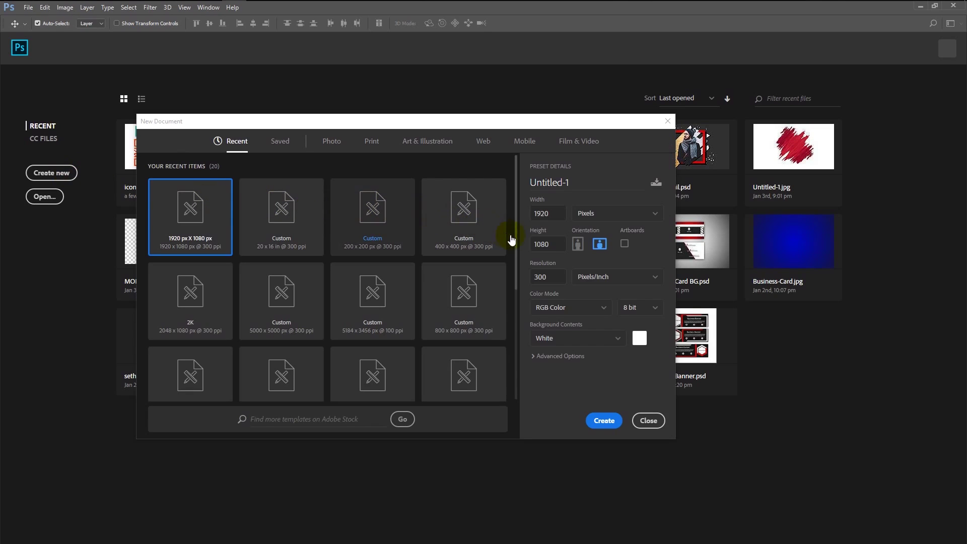
{"action": "left_click", "coordinate": [551, 244]}
{"action": "left_click", "coordinate": [596, 426]}
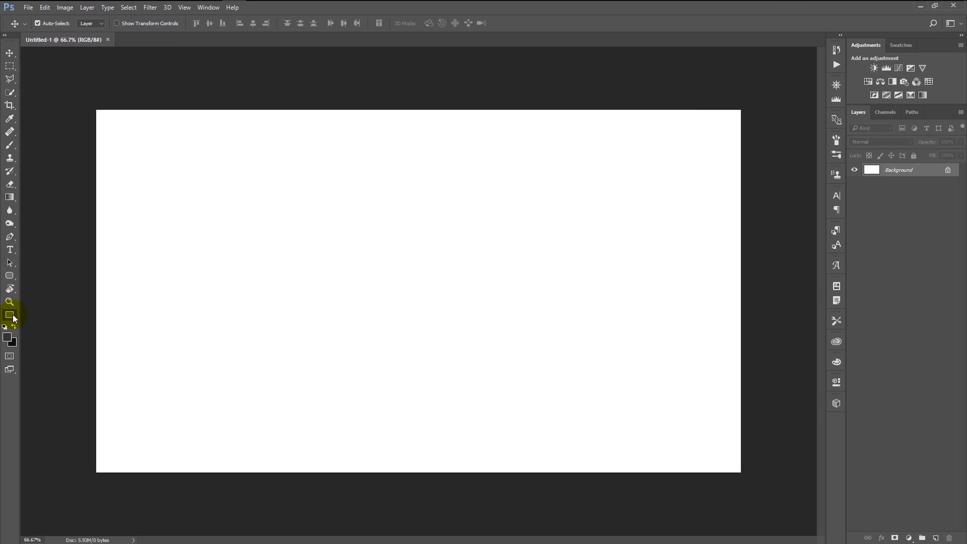
- Draw a 1120 × 670 px rectangle shape on the canvas
{"action": "left_click", "coordinate": [9, 315]}
{"action": "left_click", "coordinate": [360, 279]}
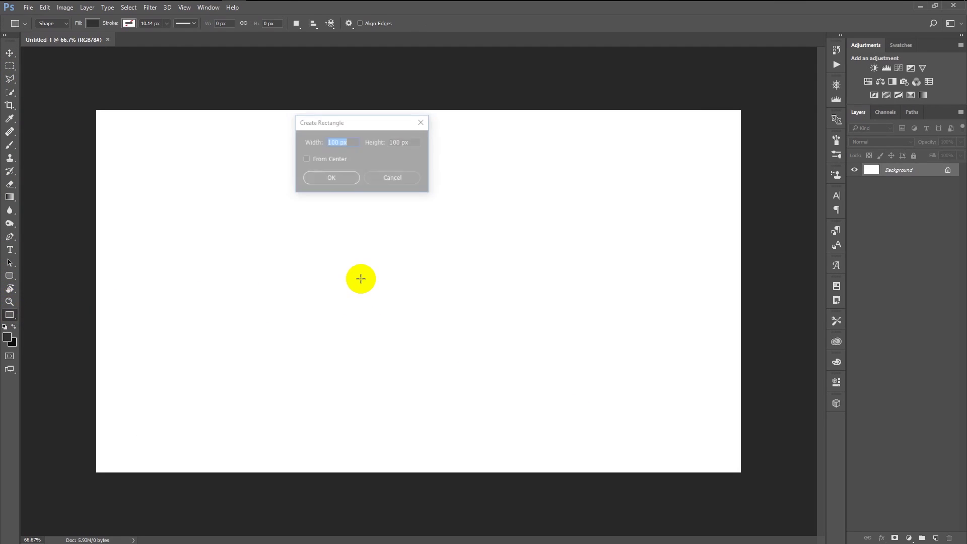
{"action": "double_click", "coordinate": [332, 143]}
{"action": "type", "text": "1120"}
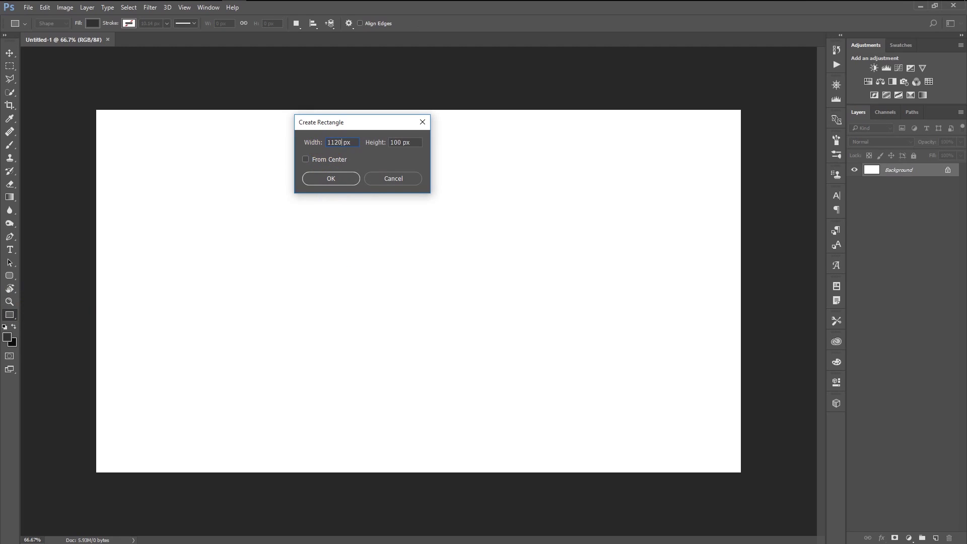
{"action": "double_click", "coordinate": [397, 143]}
{"action": "type", "text": "670"}
{"action": "left_click", "coordinate": [322, 180]}
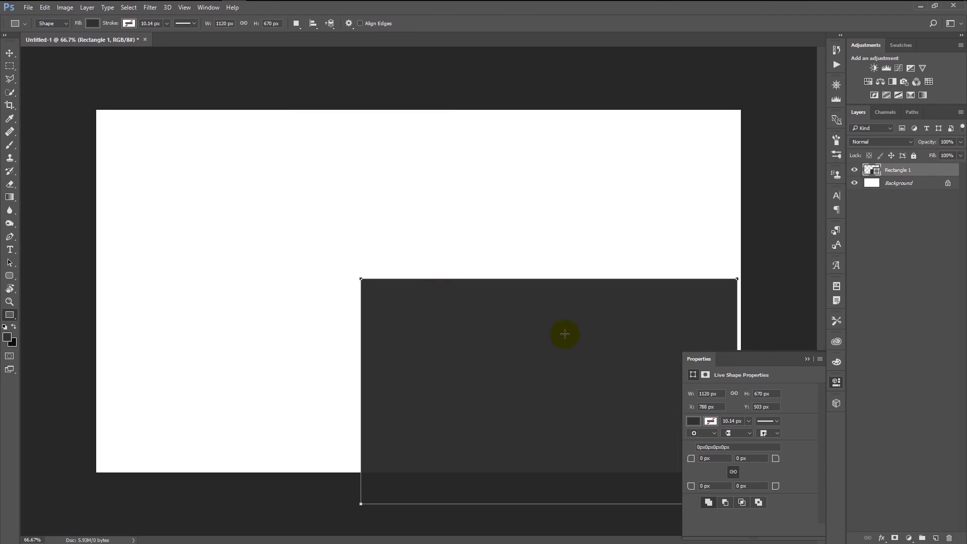
- Move the dark rectangle to the centre of the canvas
{"action": "left_click", "coordinate": [808, 360]}
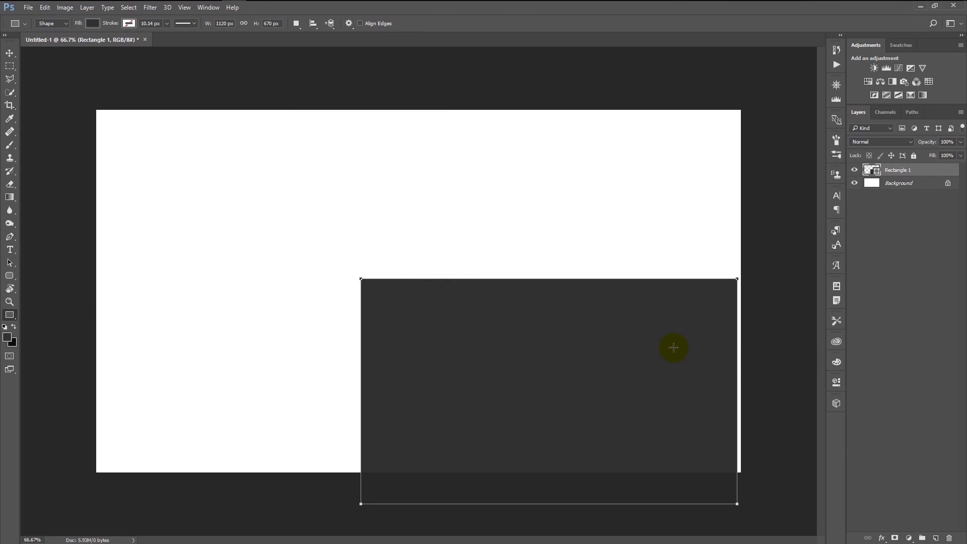
{"action": "left_click", "coordinate": [9, 53]}
{"action": "left_click_drag", "start_coordinate": [583, 343], "coordinate": [446, 242]}
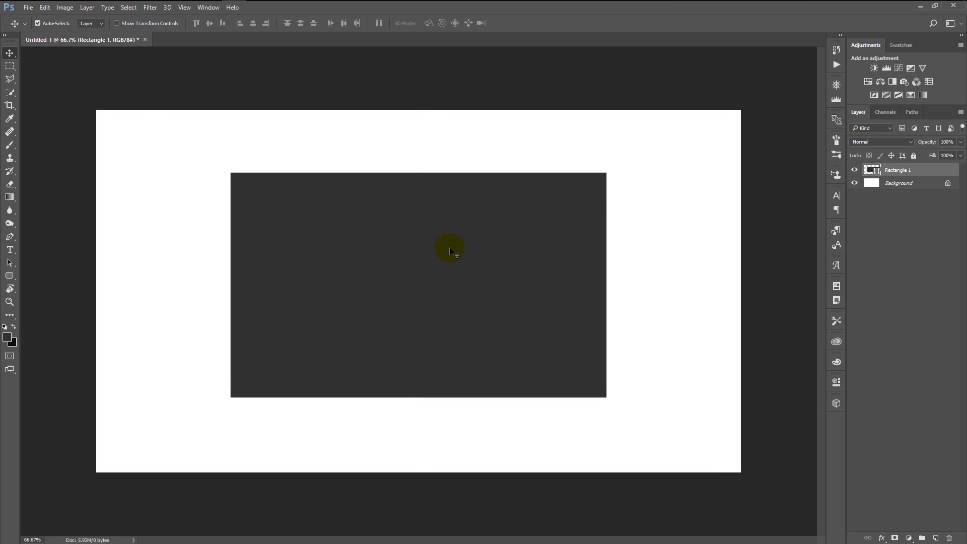
- Place Green-Forest.jpg from Explorer and scale it to about 14.8% over the rectangle
{"action": "mouse_move", "coordinate": [43, 1]}
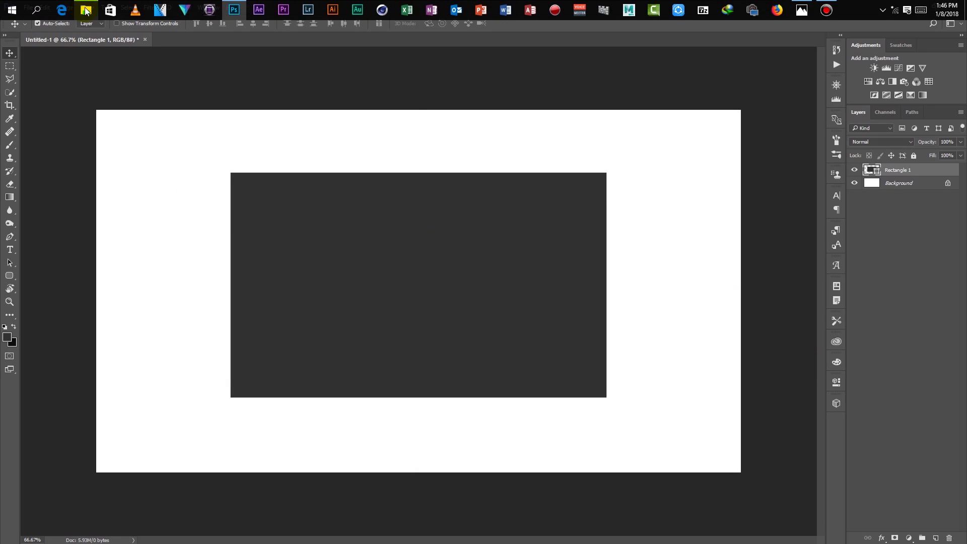
{"action": "left_click", "coordinate": [86, 10]}
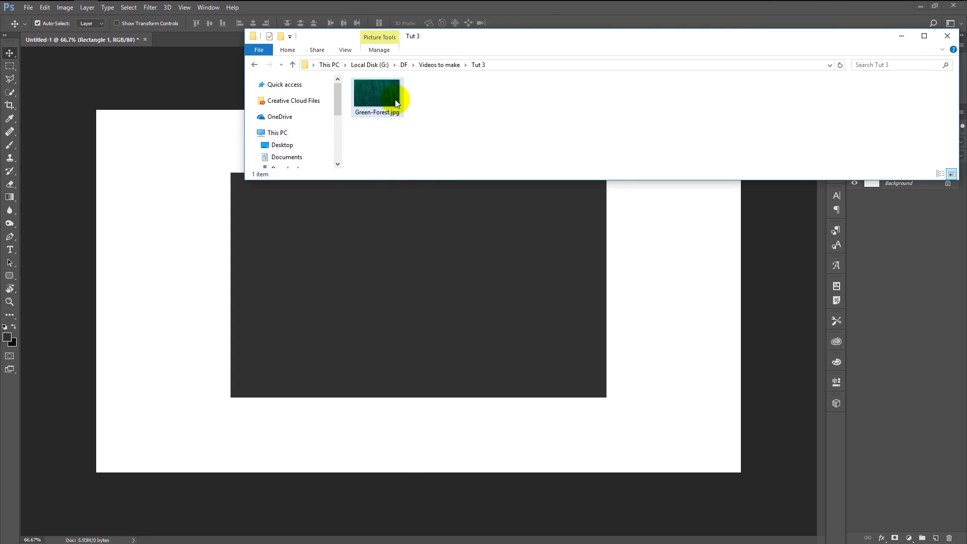
{"action": "left_click_drag", "start_coordinate": [397, 136], "coordinate": [447, 289]}
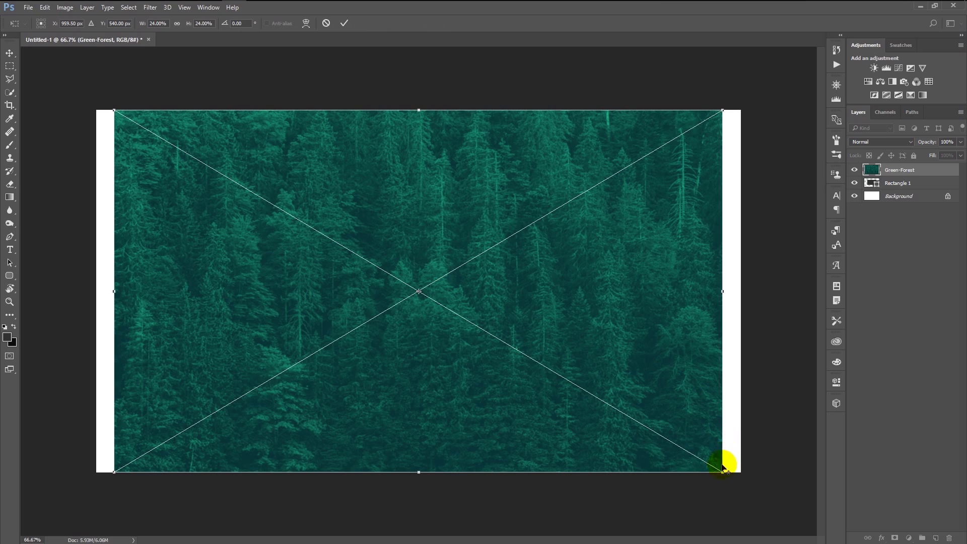
{"action": "left_click_drag", "start_coordinate": [722, 469], "coordinate": [604, 397]}
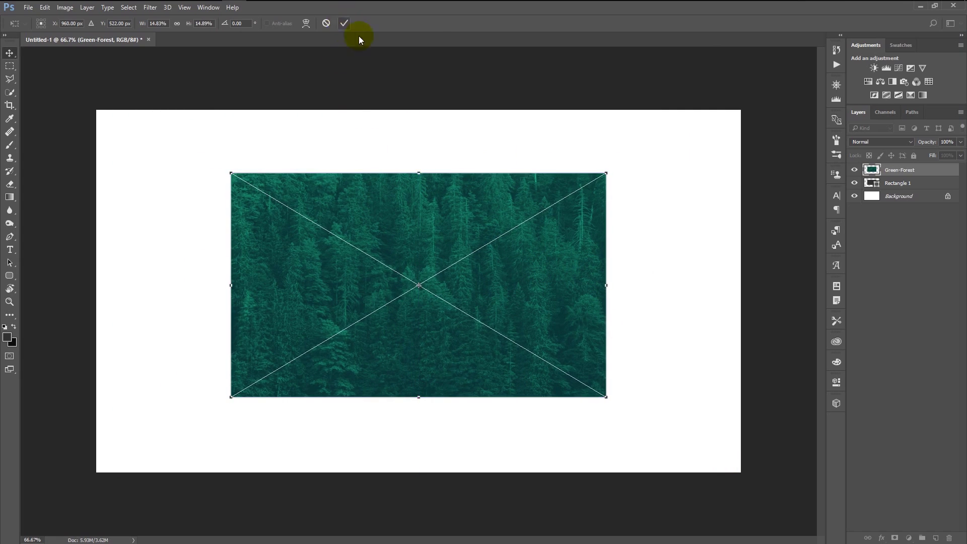
{"action": "left_click", "coordinate": [344, 23]}
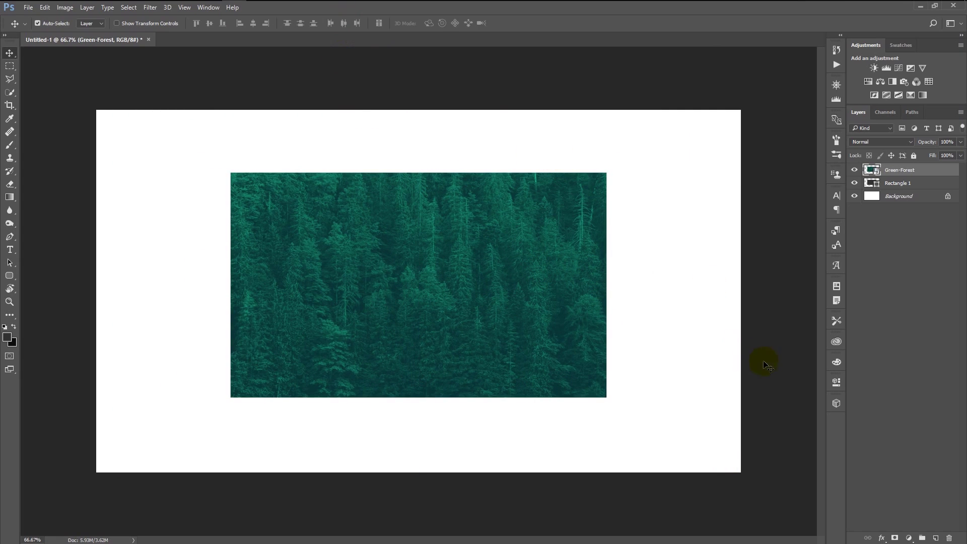
- Clip the forest photo to the rectangle and duplicate its layer
{"action": "right_click", "coordinate": [927, 171]}
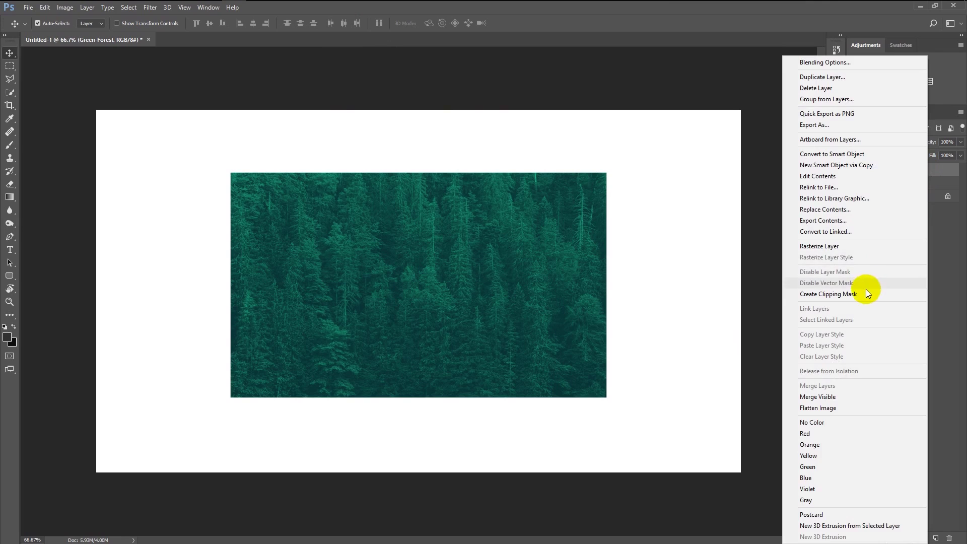
{"action": "left_click", "coordinate": [866, 291]}
{"action": "left_click", "coordinate": [904, 184], "text": "shift"}
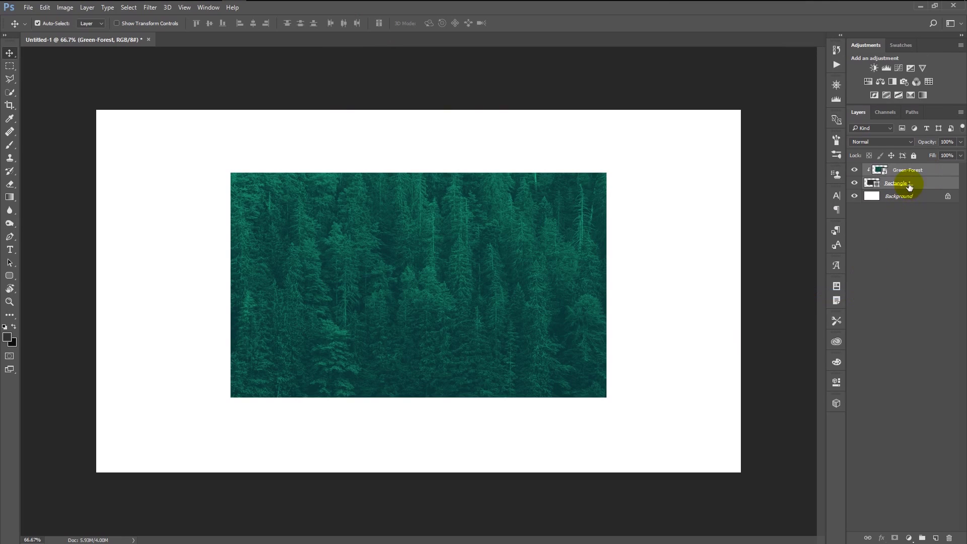
{"action": "left_click", "coordinate": [911, 186]}
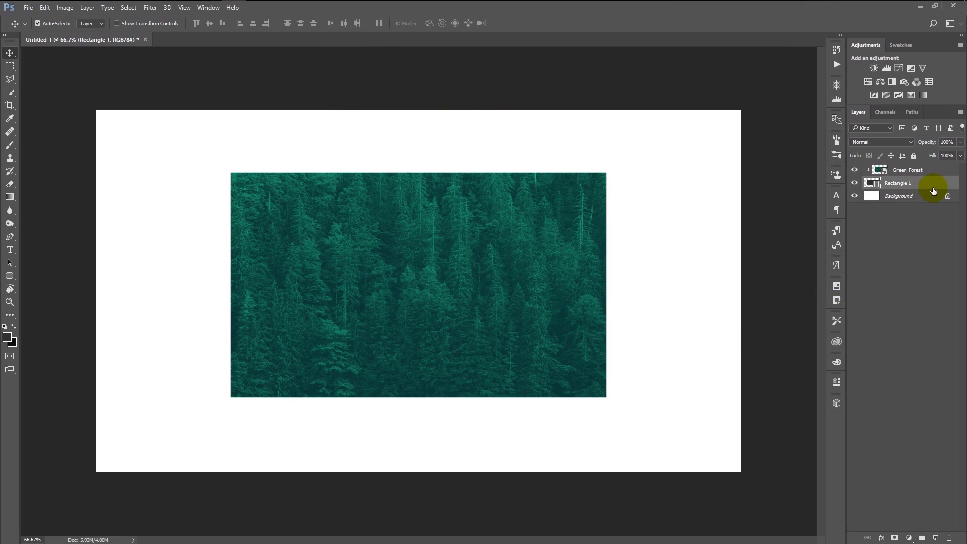
{"action": "left_click", "coordinate": [923, 172]}
{"action": "key", "text": "ctrl+j"}
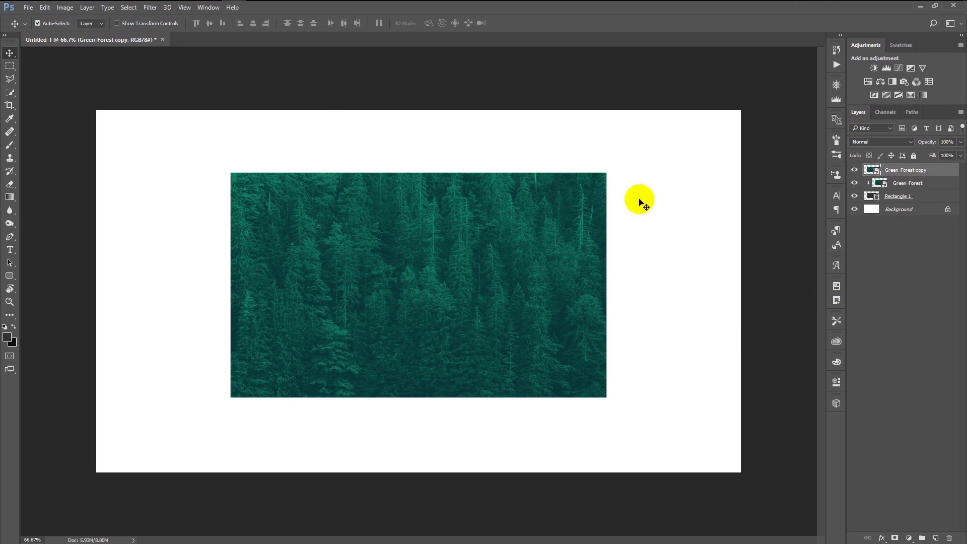
- Apply a 4.5-pixel Gaussian Blur to the Green-Forest copy
{"action": "left_click", "coordinate": [150, 8]}
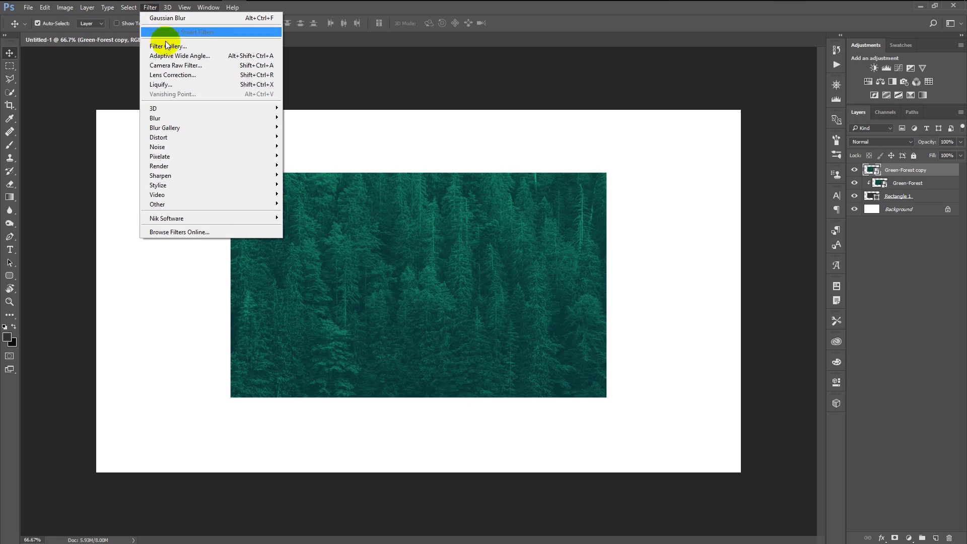
{"action": "mouse_move", "coordinate": [219, 116]}
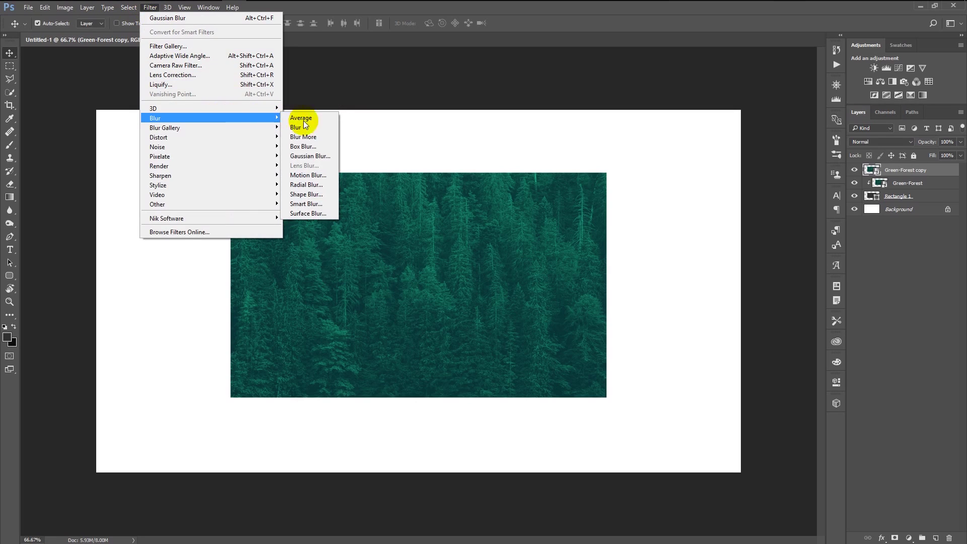
{"action": "left_click", "coordinate": [318, 157]}
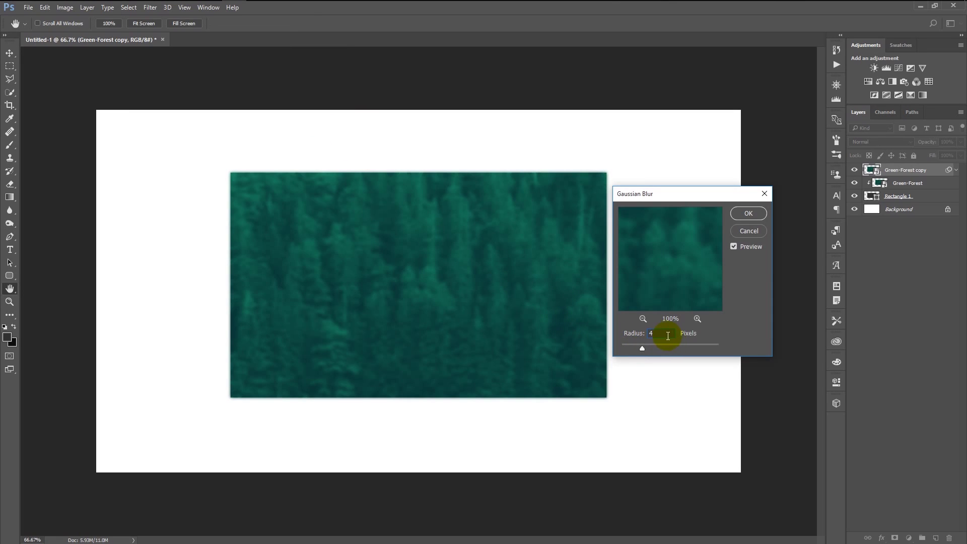
{"action": "type", "text": "4.5"}
{"action": "left_click", "coordinate": [691, 332]}
{"action": "left_click", "coordinate": [747, 217]}
- Draw a four-point trapezoid path across the photo, narrow at the top
{"action": "left_click", "coordinate": [10, 237]}
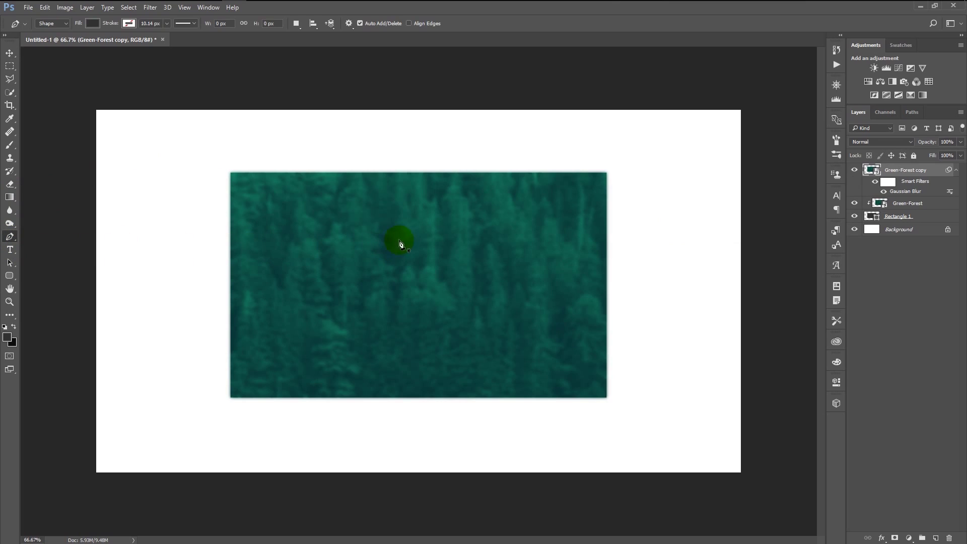
{"action": "left_click", "coordinate": [394, 172]}
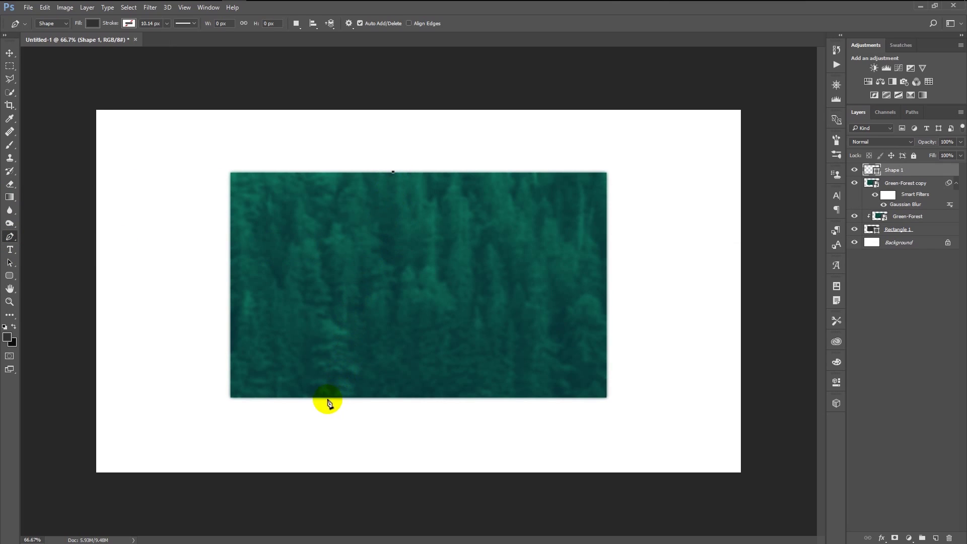
{"action": "left_click", "coordinate": [305, 397]}
{"action": "left_click", "coordinate": [541, 402]}
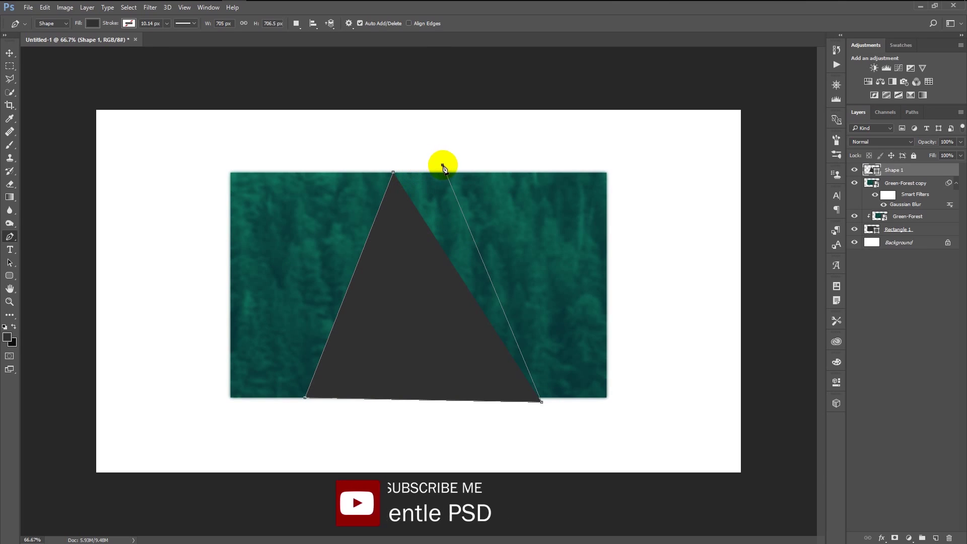
{"action": "left_click", "coordinate": [442, 165]}
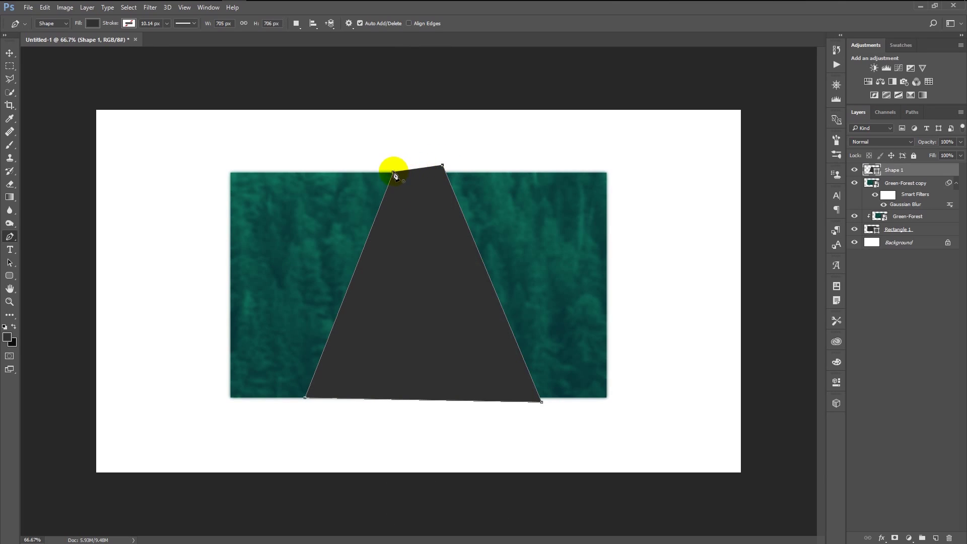
- Convert the trapezoid path into a selection with Feather 0
{"action": "right_click", "coordinate": [452, 275]}
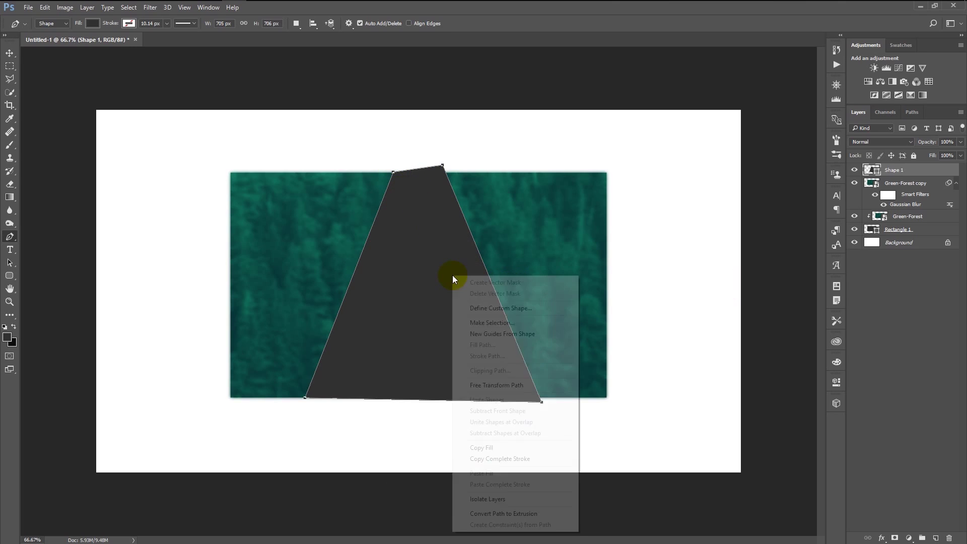
{"action": "left_click", "coordinate": [500, 324]}
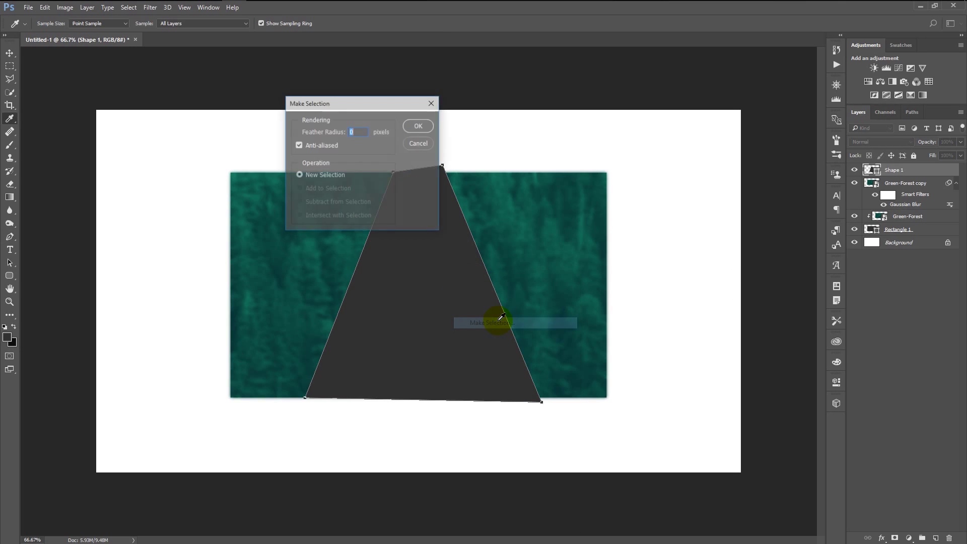
{"action": "left_click", "coordinate": [420, 126]}
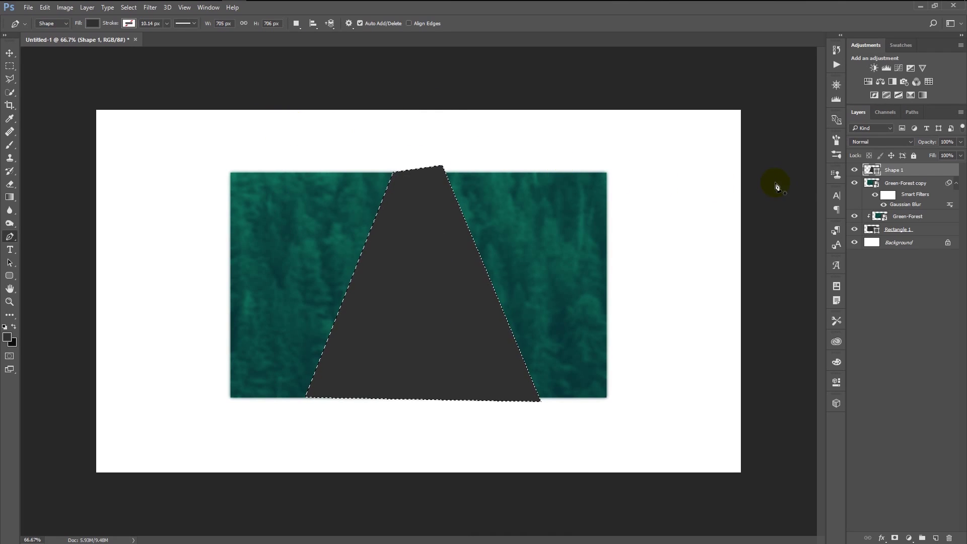
- Hide the trapezoid, mask the blurred Green-Forest copy to it, and clip the copy
{"action": "left_click", "coordinate": [853, 171]}
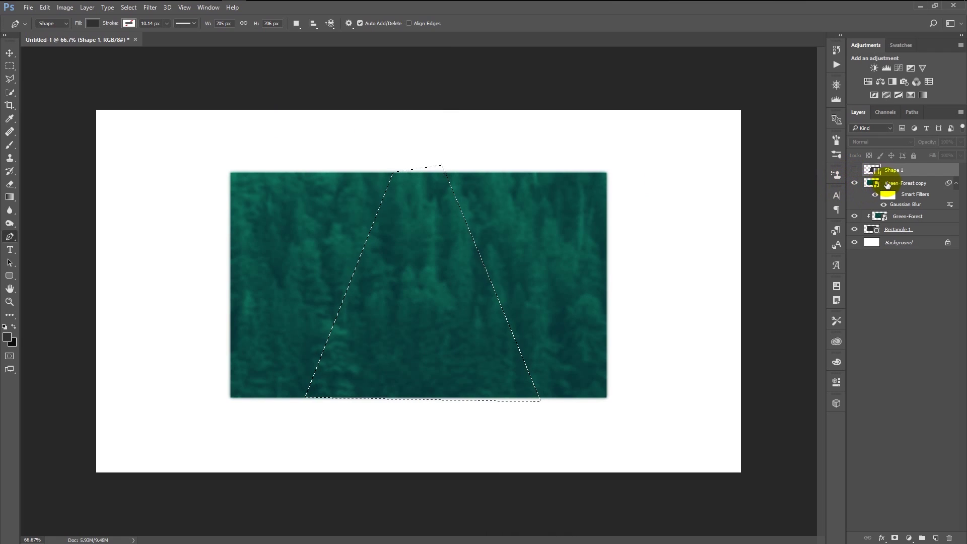
{"action": "left_click", "coordinate": [887, 184]}
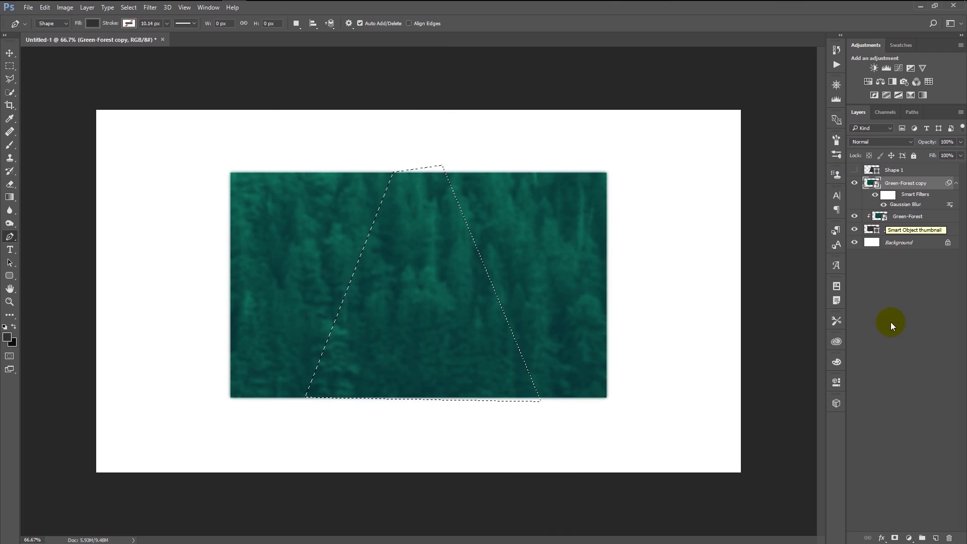
{"action": "left_click", "coordinate": [894, 538]}
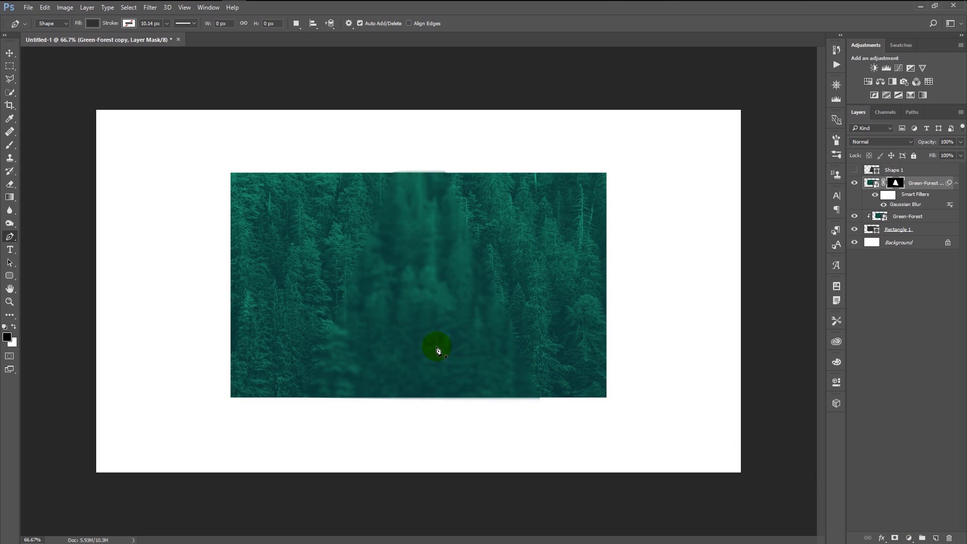
{"action": "scroll", "coordinate": [437, 350], "scroll_direction": "up", "scroll_amount": 2}
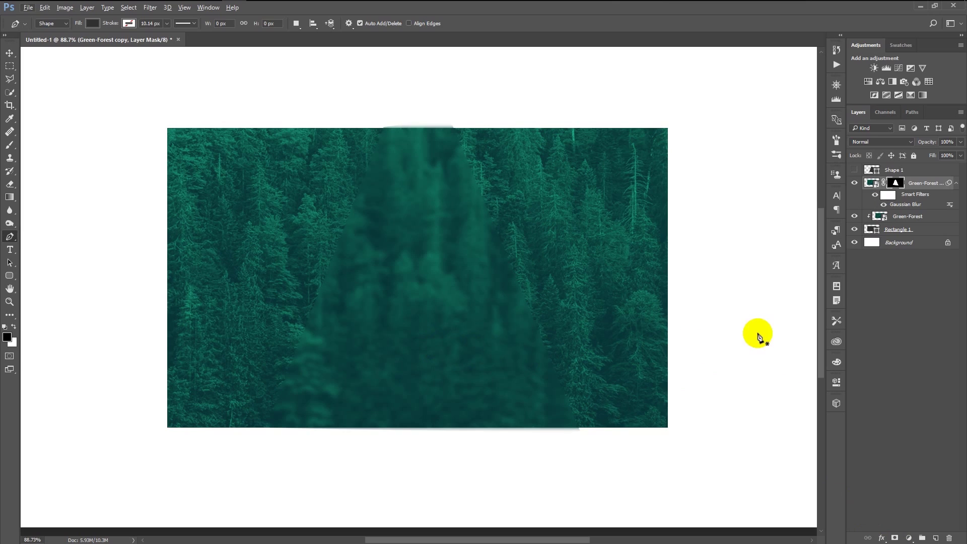
{"action": "right_click", "coordinate": [924, 185]}
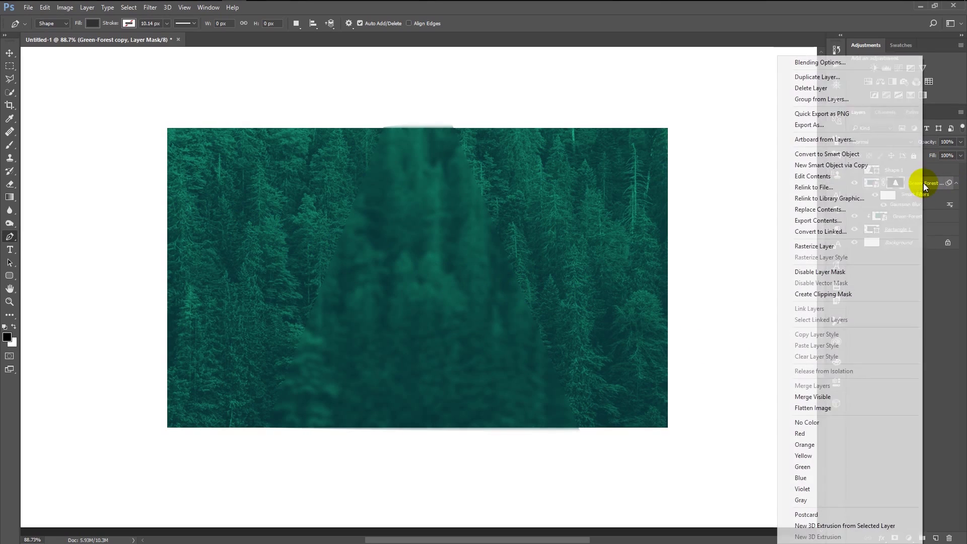
{"action": "left_click", "coordinate": [869, 293]}
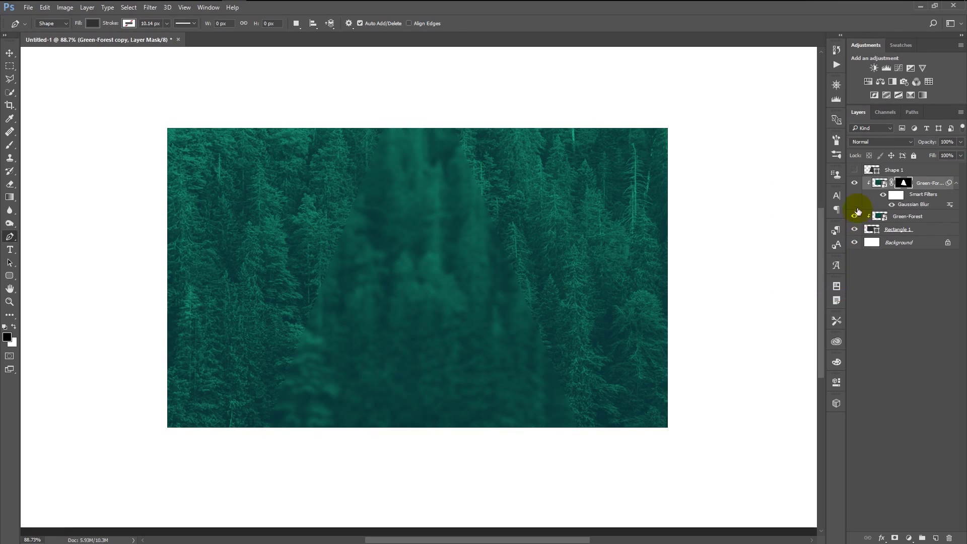
- Add a new layer and marquee a tall thin strip across the photo
{"action": "left_click", "coordinate": [873, 171]}
{"action": "left_click_drag", "start_coordinate": [874, 171], "coordinate": [935, 535]}
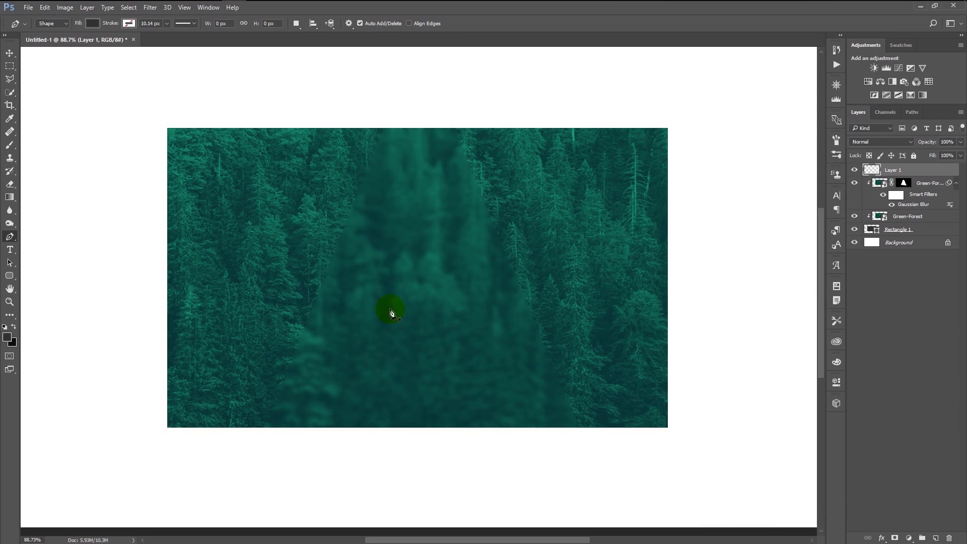
{"action": "left_click", "coordinate": [10, 66]}
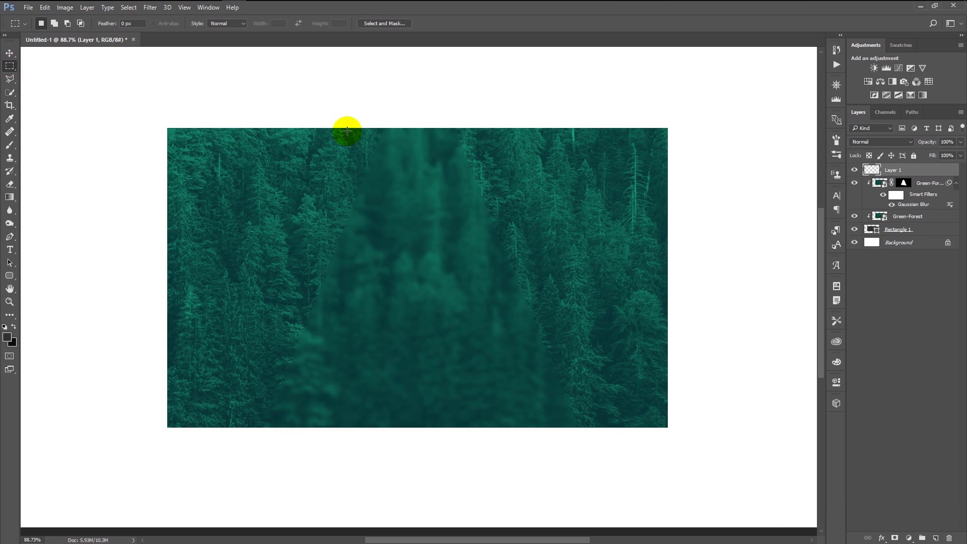
{"action": "left_click_drag", "start_coordinate": [342, 106], "coordinate": [379, 466]}
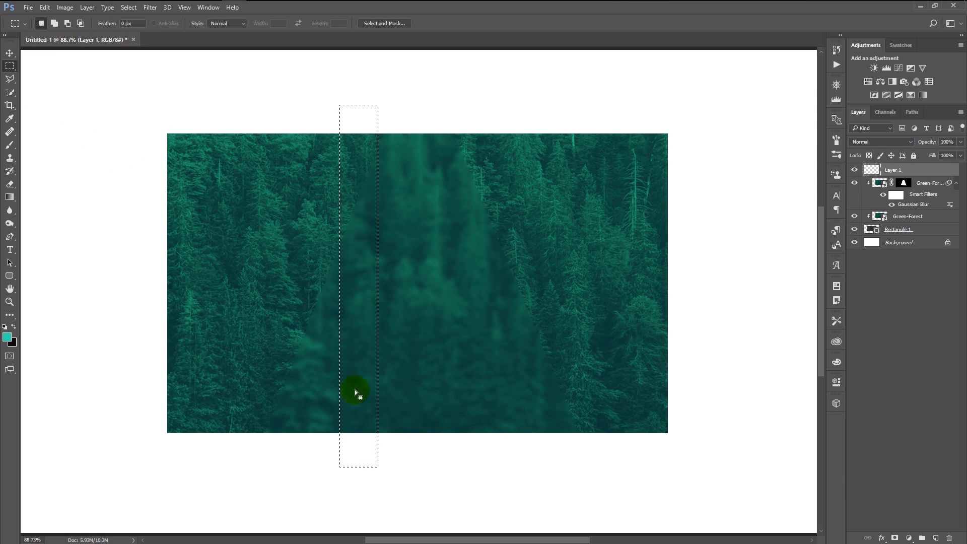
- Set the foreground colour to teal #00c9b3 and fill the strip with it
{"action": "left_click", "coordinate": [11, 339]}
{"action": "left_click_drag", "start_coordinate": [222, 327], "coordinate": [290, 296]}
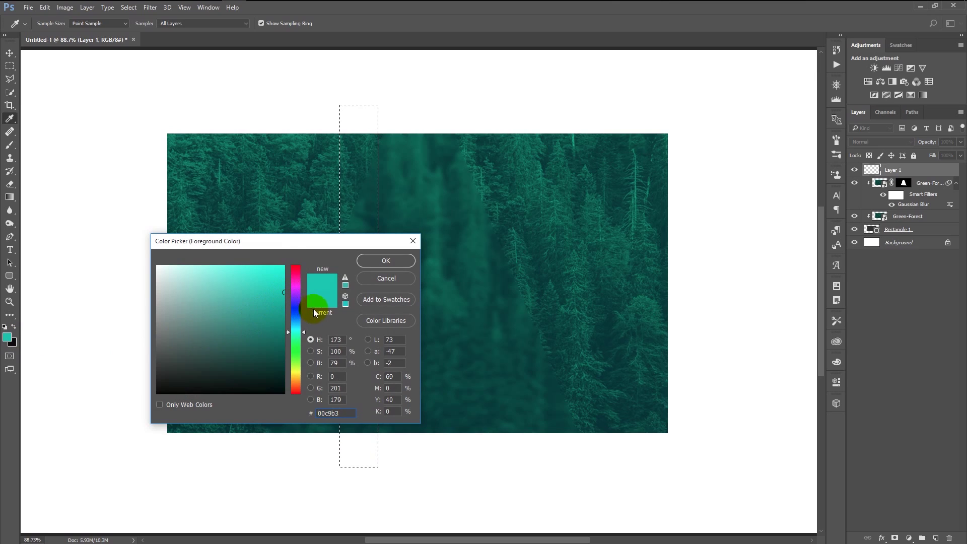
{"action": "double_click", "coordinate": [334, 421]}
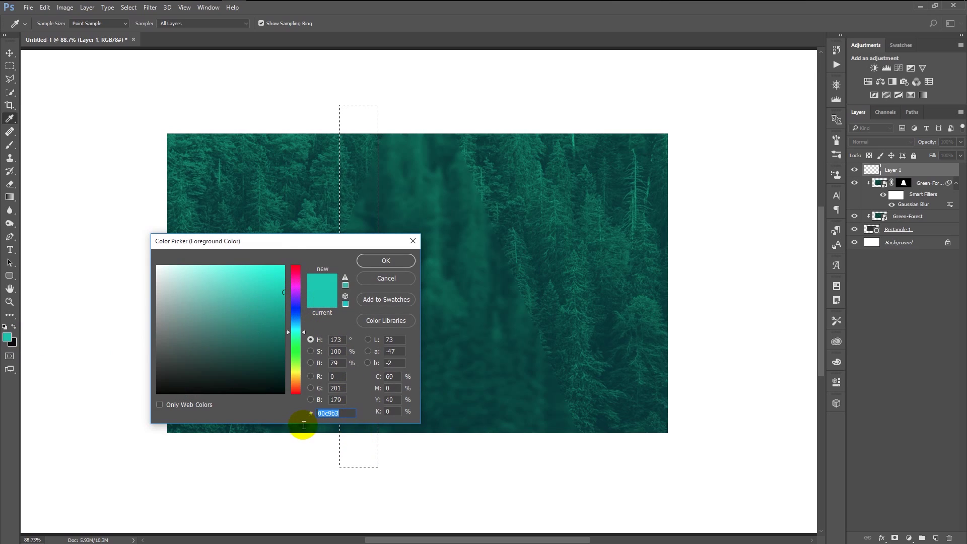
{"action": "left_click", "coordinate": [385, 261]}
{"action": "key", "text": "m"}
{"action": "key", "text": "alt+BackSpace"}
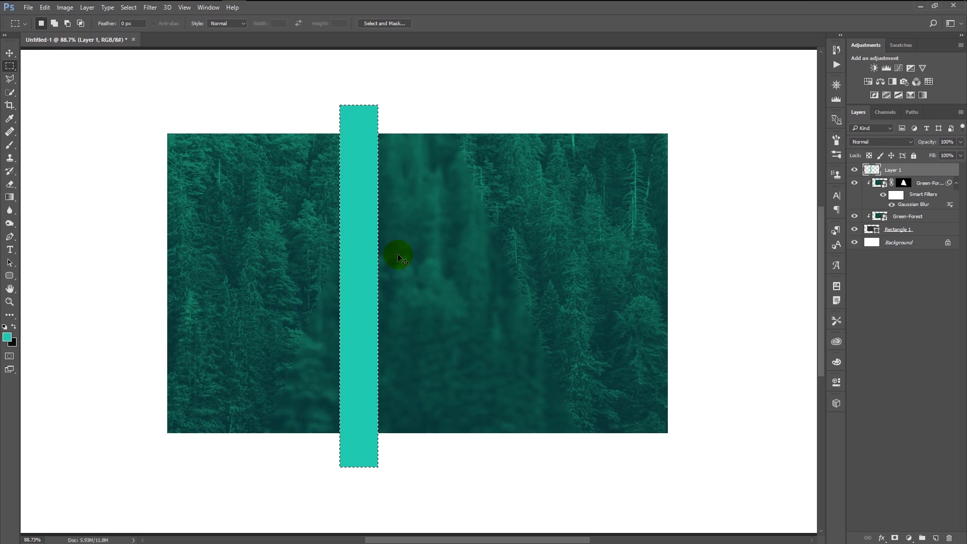
- Rotate the teal bar about 22° and stretch it diagonally across the photo
{"action": "key", "text": "ctrl+t"}
{"action": "left_click_drag", "start_coordinate": [451, 448], "coordinate": [365, 473]}
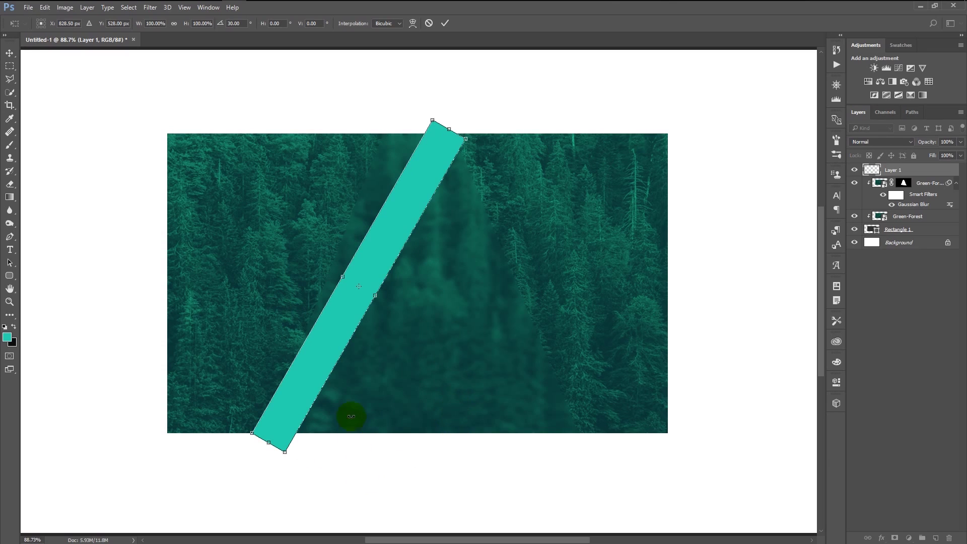
{"action": "left_click_drag", "start_coordinate": [332, 335], "coordinate": [363, 288]}
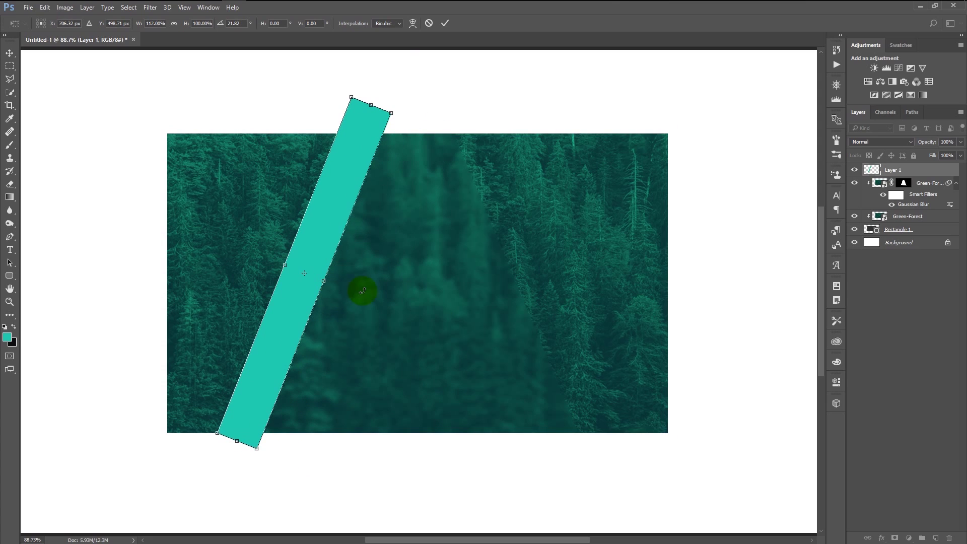
{"action": "left_click", "coordinate": [444, 25]}
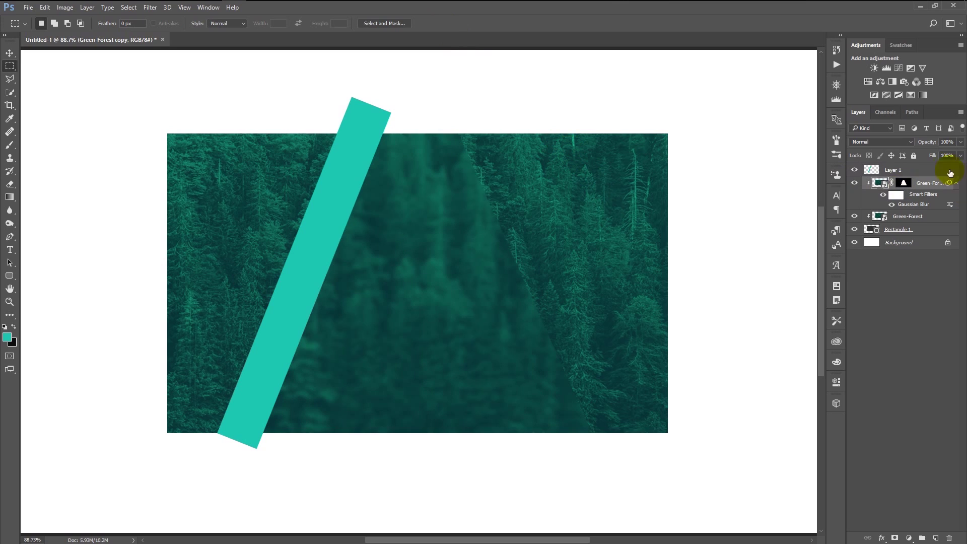
- Add a Drop Shadow to Layer 1: -135°, distance 2, spread 39%, size 65, opacity 80%
{"action": "double_click", "coordinate": [932, 175]}
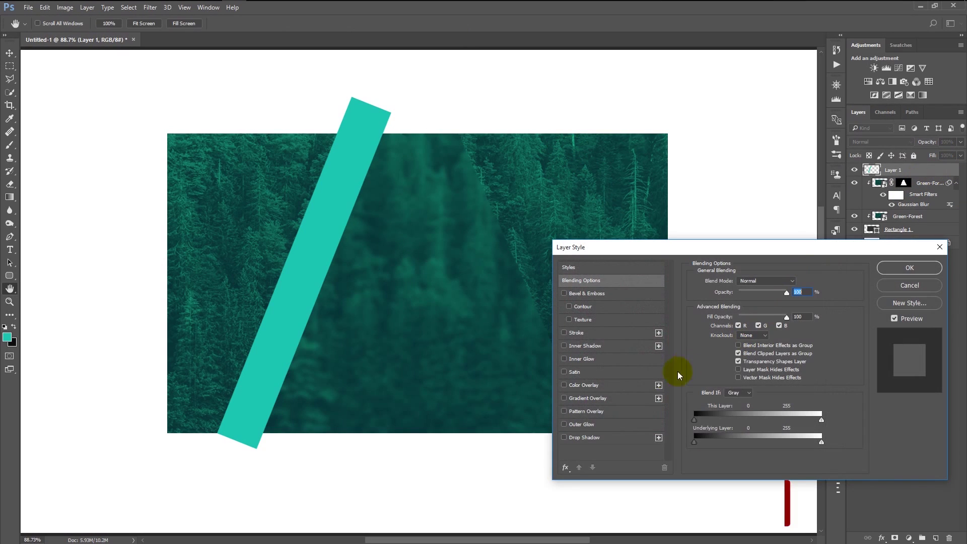
{"action": "left_click", "coordinate": [586, 438]}
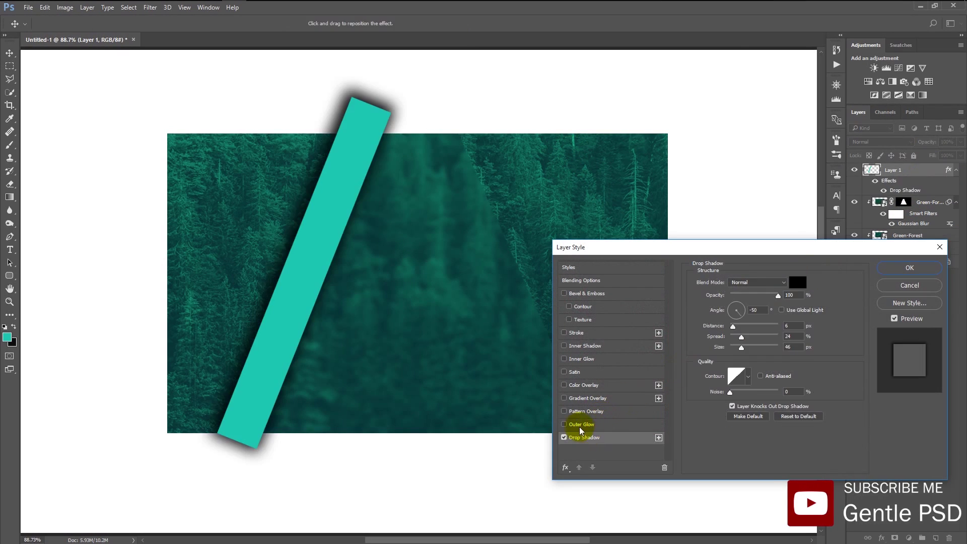
{"action": "left_click_drag", "start_coordinate": [335, 359], "coordinate": [322, 311]}
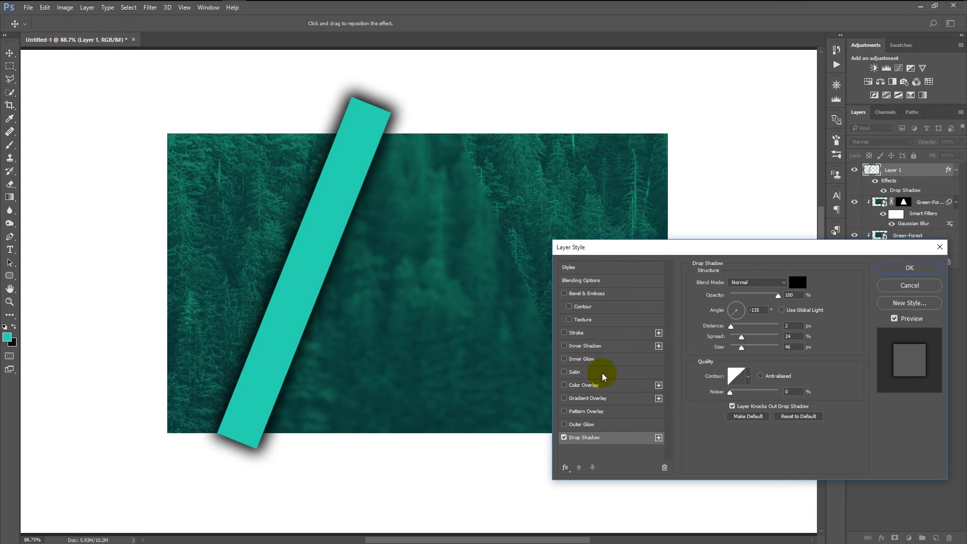
{"action": "mouse_move", "coordinate": [741, 336]}
{"action": "left_mouse_down"}
{"action": "mouse_move", "coordinate": [749, 334]}
{"action": "mouse_move", "coordinate": [745, 347]}
{"action": "left_mouse_up"}
{"action": "left_click_drag", "start_coordinate": [779, 295], "coordinate": [769, 296]}
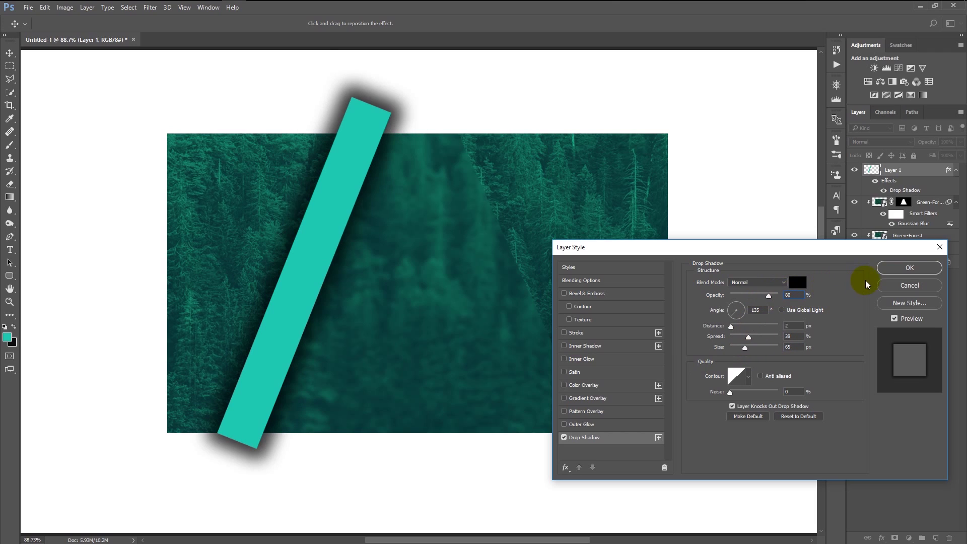
{"action": "left_click", "coordinate": [899, 267]}
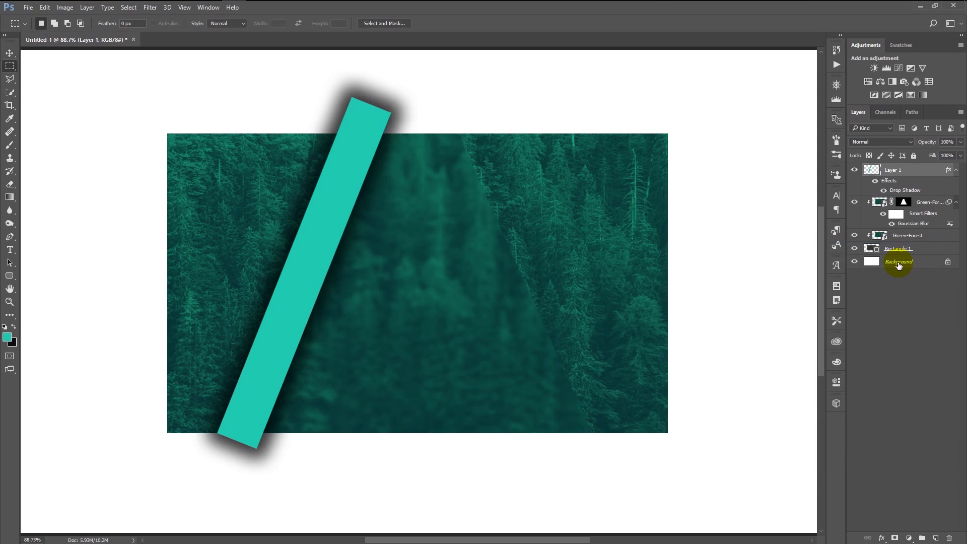
- Clip the teal bar to the forest photo and split its drop shadow onto its own layer
{"action": "right_click", "coordinate": [916, 174]}
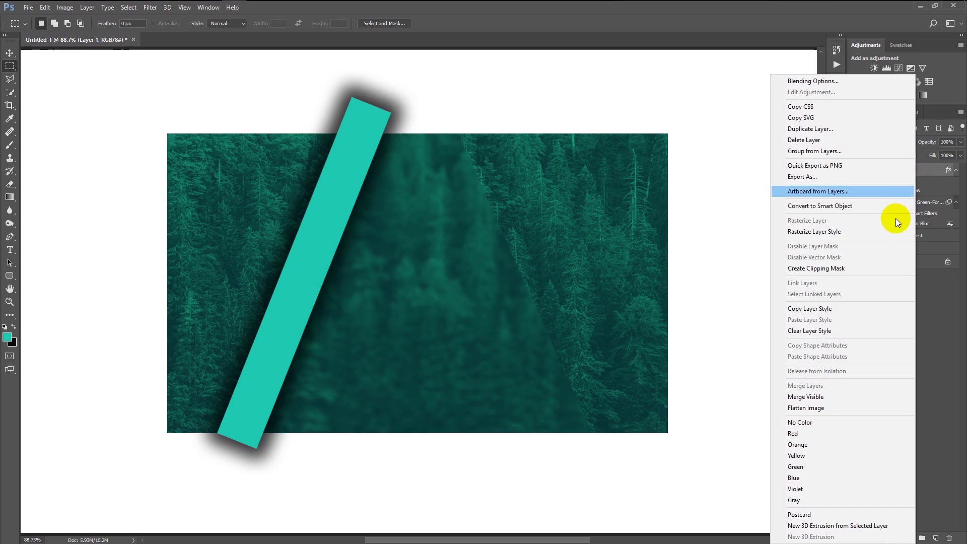
{"action": "left_click", "coordinate": [866, 267]}
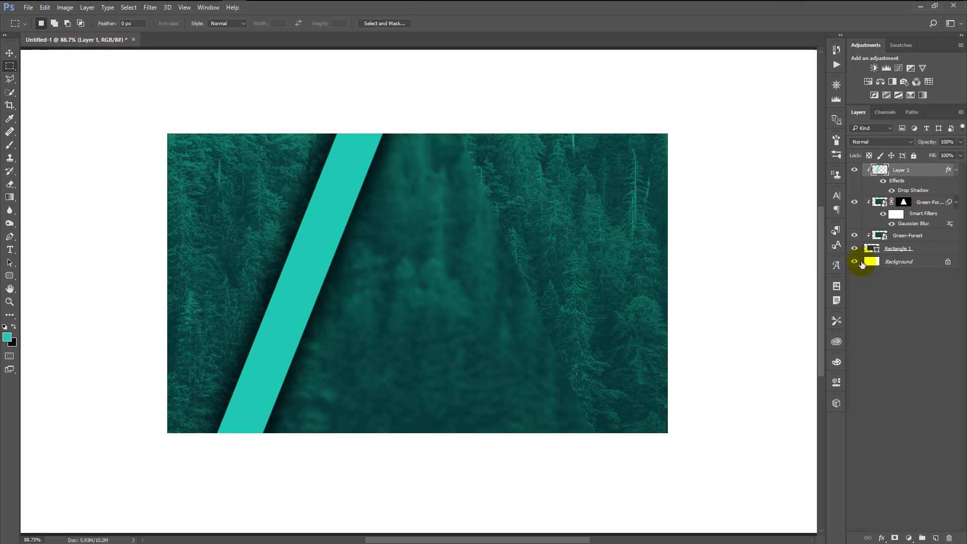
{"action": "right_click", "coordinate": [910, 192]}
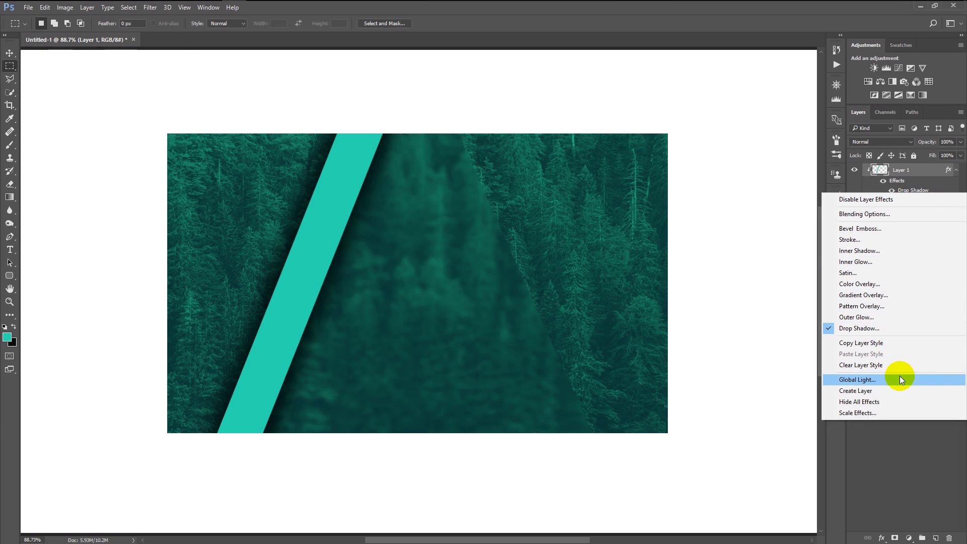
{"action": "left_click", "coordinate": [900, 388]}
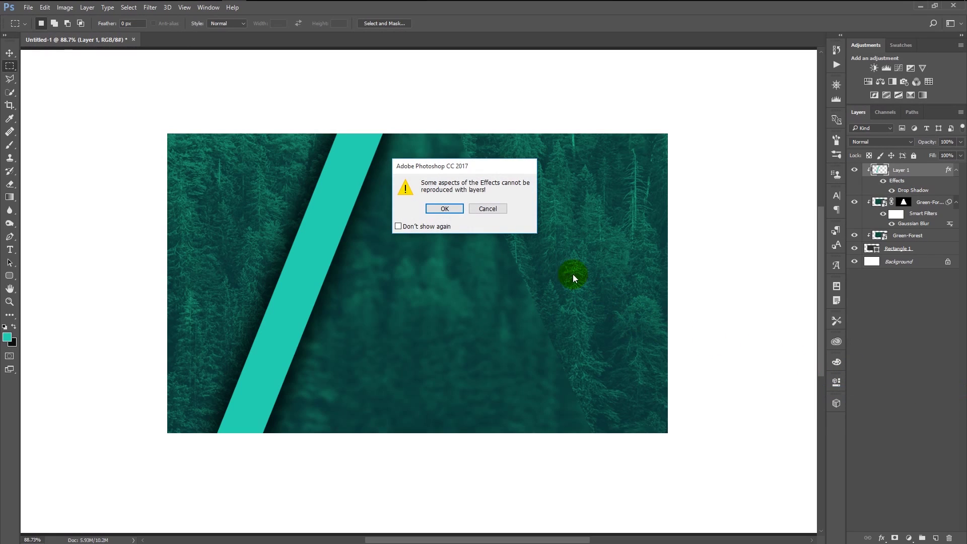
{"action": "left_click", "coordinate": [439, 206]}
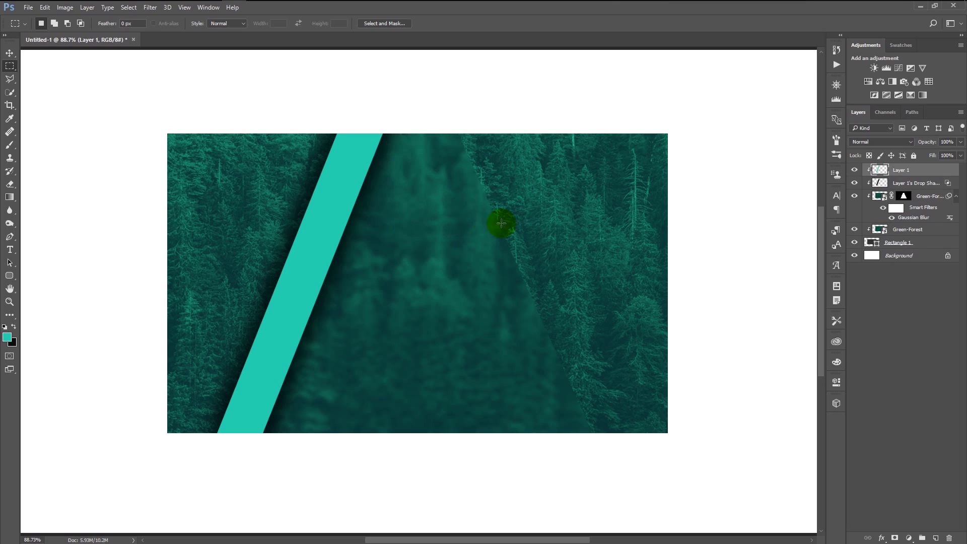
- Mask the shadow layer and paint it out along the bar's left edge with a soft 159 px brush
{"action": "left_click", "coordinate": [875, 184]}
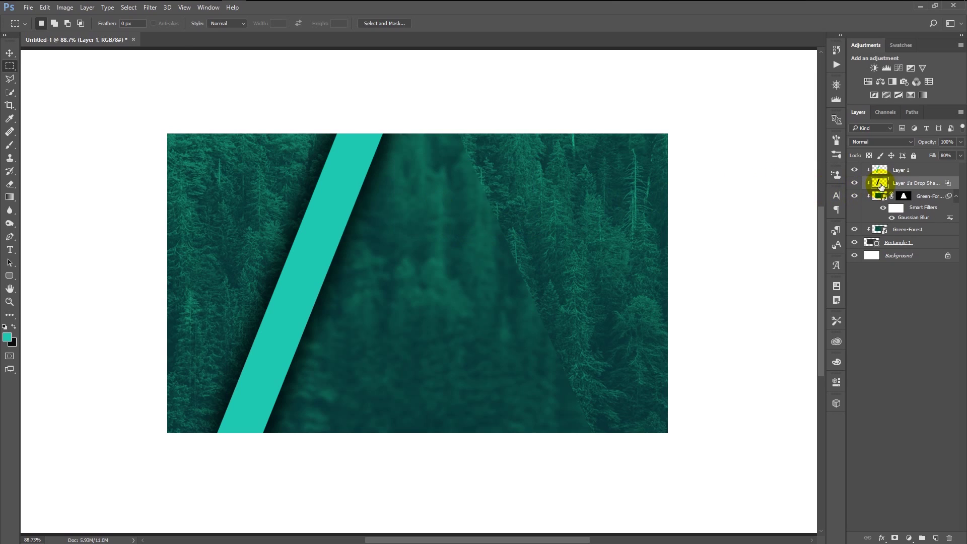
{"action": "left_click", "coordinate": [896, 538]}
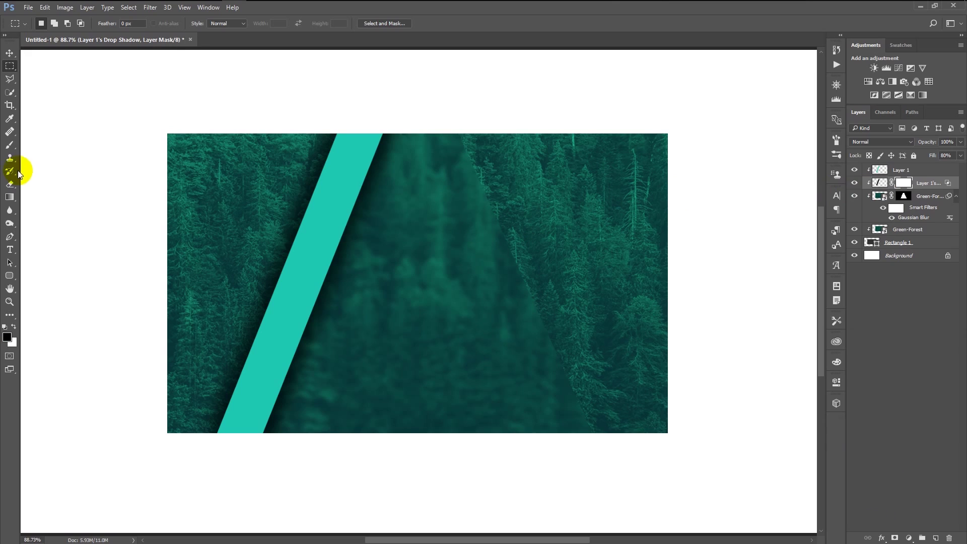
{"action": "left_click", "coordinate": [11, 149]}
{"action": "key", "text": "bracketright"}
{"action": "key", "text": "bracketright"}
{"action": "key", "text": "bracketright"}
{"action": "key", "text": "bracketright"}
{"action": "key", "text": "bracketright"}
{"action": "key", "text": "bracketright"}
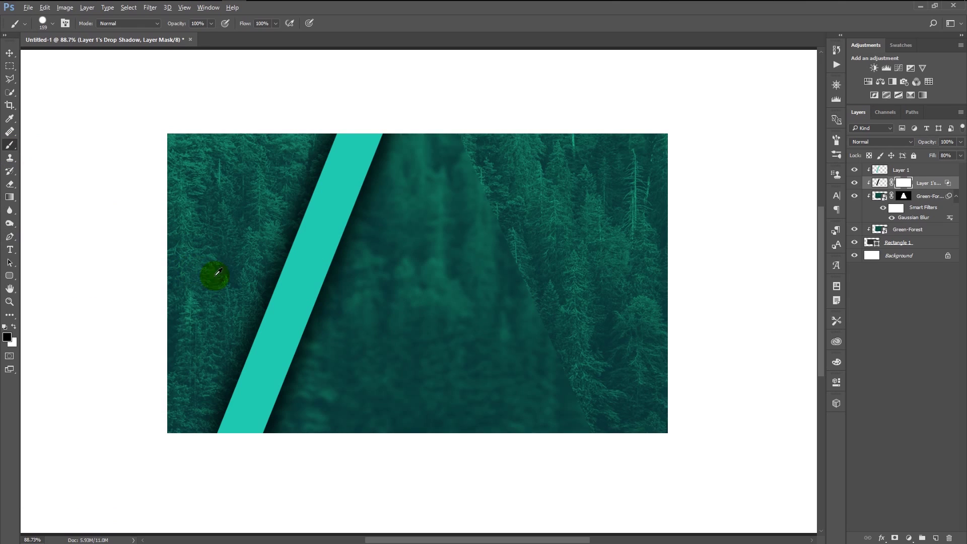
{"action": "left_click_drag", "start_coordinate": [281, 291], "coordinate": [281, 252]}
{"action": "mouse_move", "coordinate": [279, 189]}
{"action": "left_mouse_down"}
{"action": "mouse_move", "coordinate": [277, 51]}
{"action": "mouse_move", "coordinate": [246, 64]}
{"action": "left_mouse_up"}
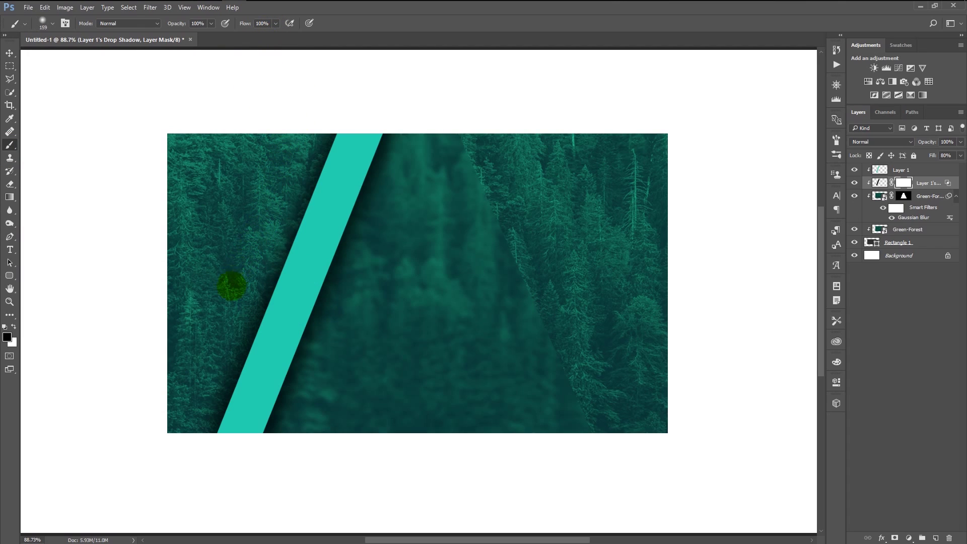
{"action": "mouse_move", "coordinate": [151, 443]}
{"action": "left_mouse_down"}
{"action": "mouse_move", "coordinate": [168, 326]}
{"action": "mouse_move", "coordinate": [289, 74]}
{"action": "left_mouse_up"}
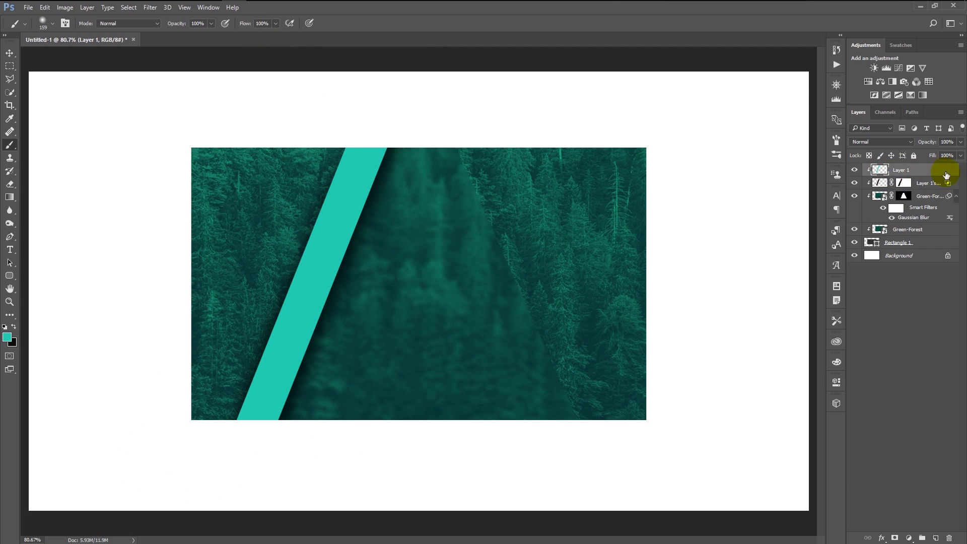
- Give Layer 1 a light Multiply Pattern Overlay at 90% opacity and 130% scale
{"action": "double_click", "coordinate": [946, 175]}
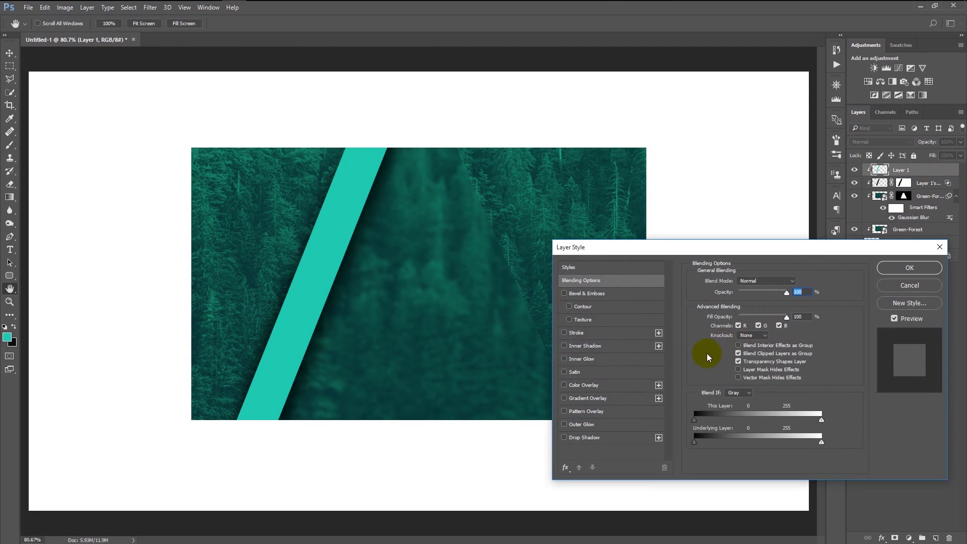
{"action": "left_click", "coordinate": [607, 412]}
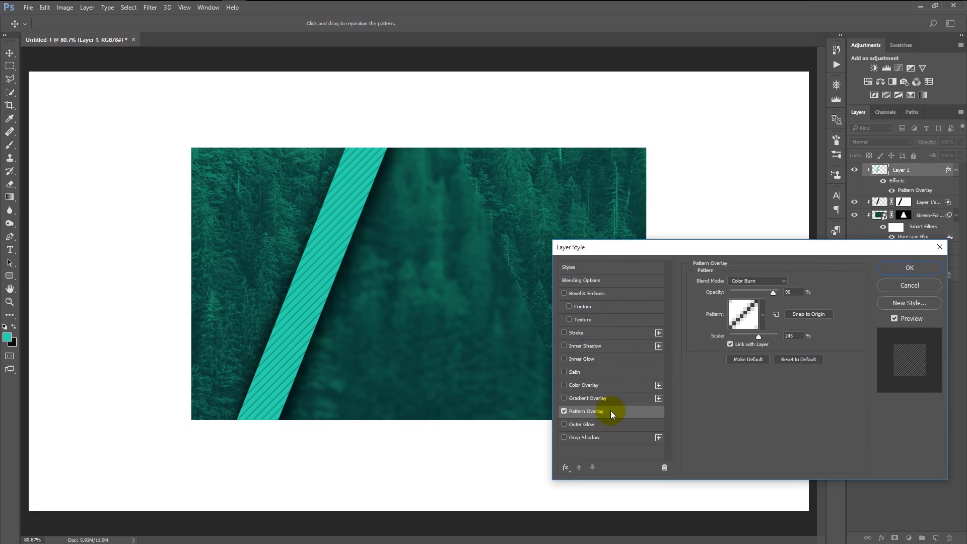
{"action": "left_click", "coordinate": [778, 282]}
{"action": "left_click", "coordinate": [778, 311]}
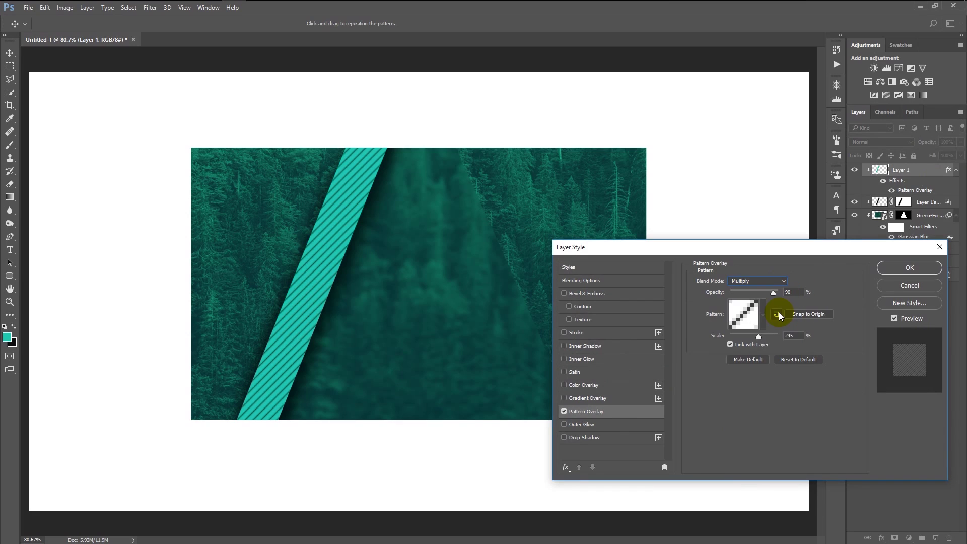
{"action": "left_click", "coordinate": [762, 314]}
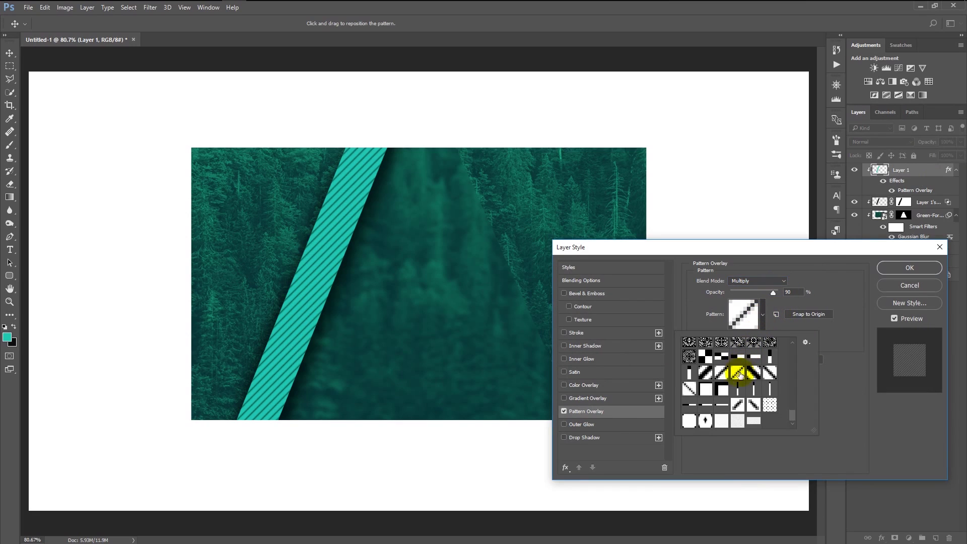
{"action": "left_click", "coordinate": [748, 422]}
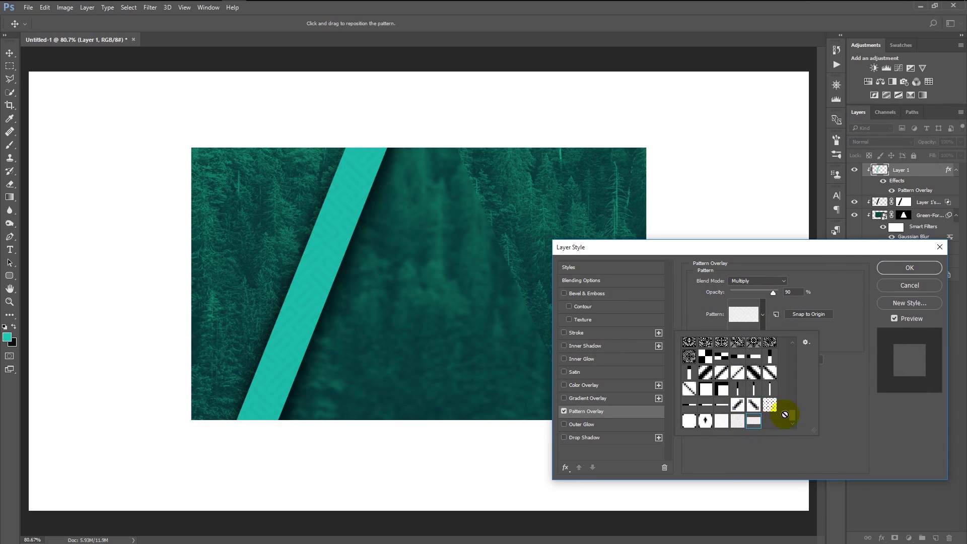
{"action": "left_click", "coordinate": [843, 395]}
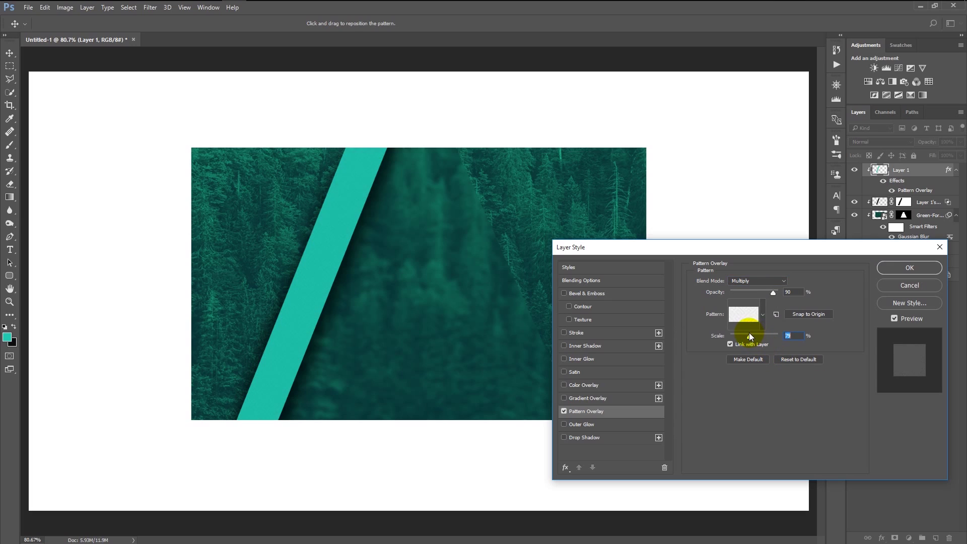
{"action": "double_click", "coordinate": [791, 336]}
{"action": "type", "text": "130"}
{"action": "left_click", "coordinate": [900, 270]}
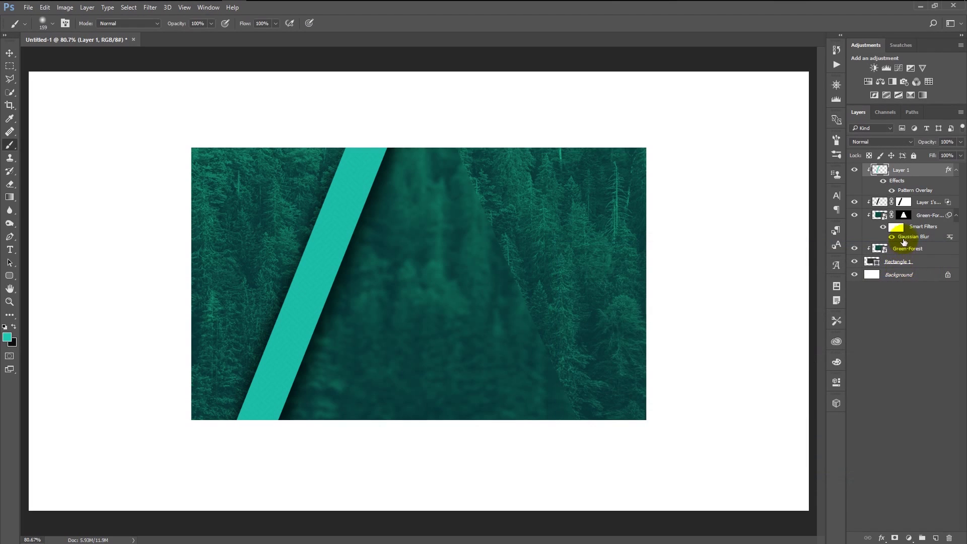
- Duplicate the teal stripe and shadow, flip the copy horizontally and shift it right into an A
{"action": "left_click", "coordinate": [929, 204], "text": "shift"}
{"action": "key", "text": "ctrl+j"}
{"action": "key", "text": "ctrl+t"}
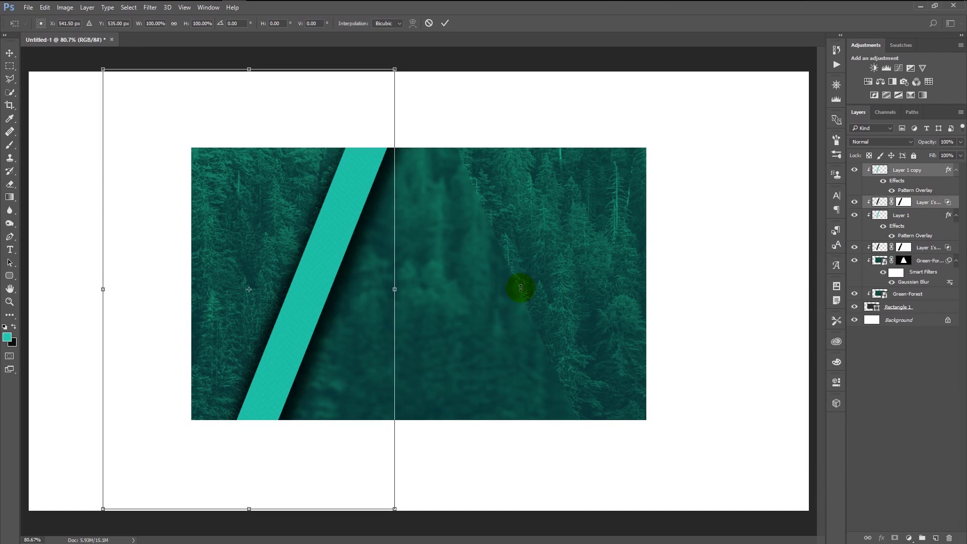
{"action": "right_click", "coordinate": [355, 231]}
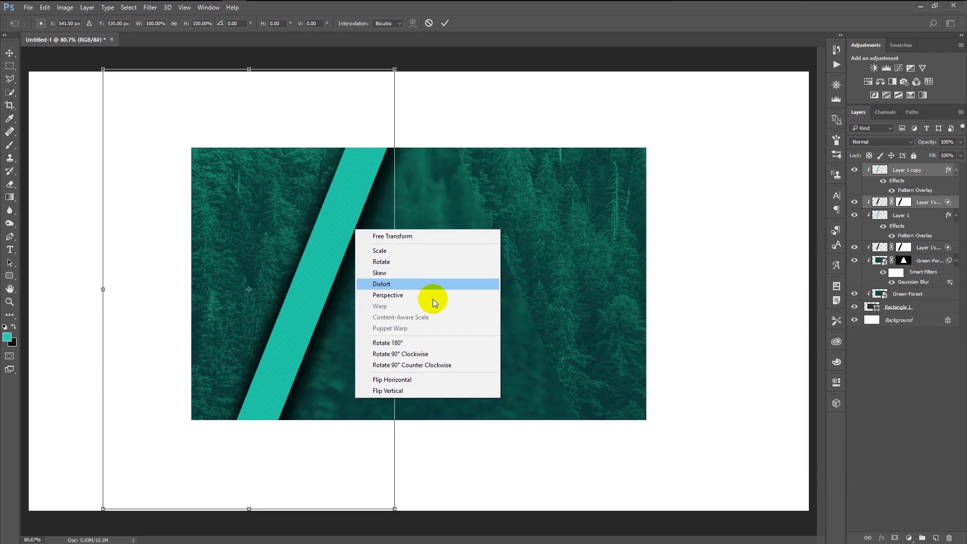
{"action": "left_click", "coordinate": [436, 379]}
{"action": "key", "text": "shift+Right"}
{"action": "key", "text": "shift+Right"}
{"action": "key", "text": "shift+Right"}
{"action": "key", "text": "shift+Right"}
{"action": "key", "text": "shift+Right"}
{"action": "key", "text": "shift+Right"}
{"action": "key", "text": "shift+Right"}
{"action": "key", "text": "shift+Right"}
{"action": "key", "text": "shift+Right"}
{"action": "key", "text": "shift+Right"}
{"action": "key", "text": "shift+Right"}
{"action": "key", "text": "shift+Right"}
{"action": "key", "text": "shift+Right"}
{"action": "key", "text": "shift+Right"}
{"action": "key", "text": "shift+Right"}
{"action": "key", "text": "shift+Right"}
{"action": "key", "text": "shift+Right"}
{"action": "key", "text": "shift+Right"}
{"action": "key", "text": "shift+Right"}
{"action": "key", "text": "shift+Right"}
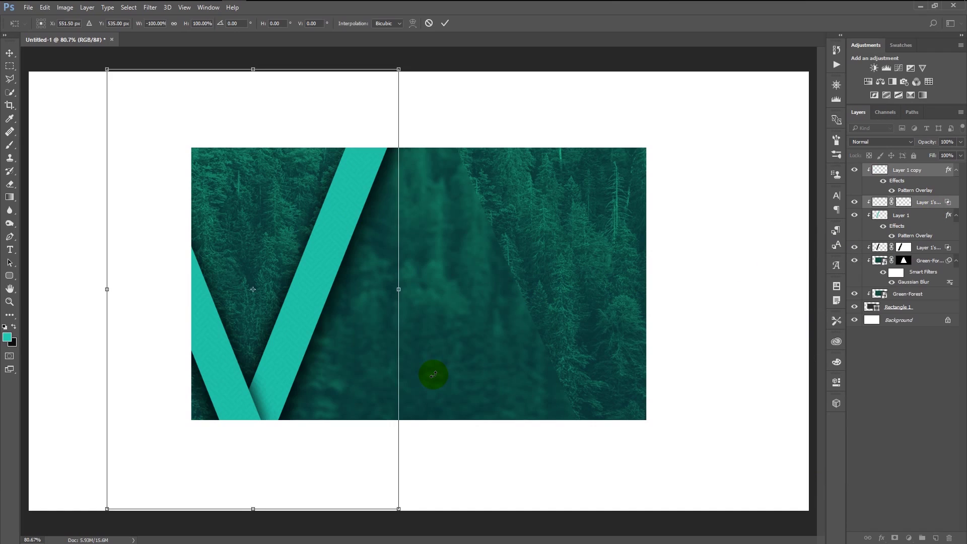
{"action": "key", "text": "shift+Right"}
{"action": "key", "text": "shift+Right"}
{"action": "key", "text": "shift+Right"}
{"action": "key", "text": "shift+Right"}
{"action": "key", "text": "shift+Right"}
{"action": "key", "text": "shift+Right"}
{"action": "key", "text": "shift+Right"}
{"action": "key", "text": "shift+Right"}
{"action": "key", "text": "shift+Right"}
{"action": "key", "text": "shift+Right"}
{"action": "key", "text": "shift+Right"}
{"action": "key", "text": "shift+Right"}
{"action": "key", "text": "shift+Right"}
{"action": "key", "text": "shift+Right"}
{"action": "key", "text": "shift+Right"}
{"action": "key", "text": "shift+Right"}
{"action": "key", "text": "shift+Right"}
{"action": "key", "text": "shift+Right"}
{"action": "key", "text": "shift+Right"}
{"action": "key", "text": "shift+Right"}
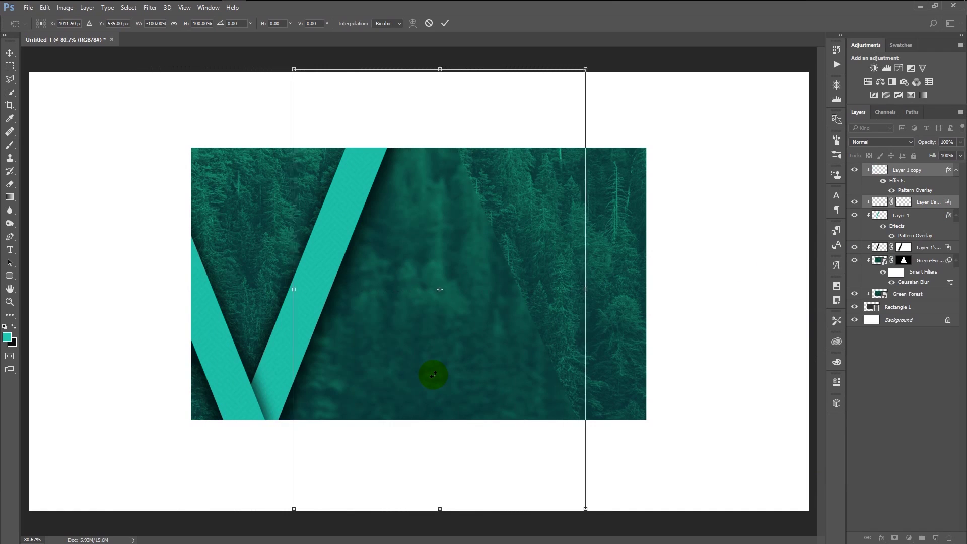
{"action": "key", "text": "shift+Right"}
{"action": "key", "text": "shift+Right"}
{"action": "key", "text": "shift+Right"}
{"action": "key", "text": "shift+Right"}
{"action": "key", "text": "shift+Right"}
{"action": "key", "text": "shift+Right"}
{"action": "key", "text": "shift+Right"}
{"action": "key", "text": "shift+Right"}
{"action": "key", "text": "shift+Right"}
{"action": "key", "text": "shift+Right"}
{"action": "key", "text": "shift+Right"}
{"action": "key", "text": "shift+Right"}
{"action": "key", "text": "shift+Right"}
{"action": "key", "text": "shift+Right"}
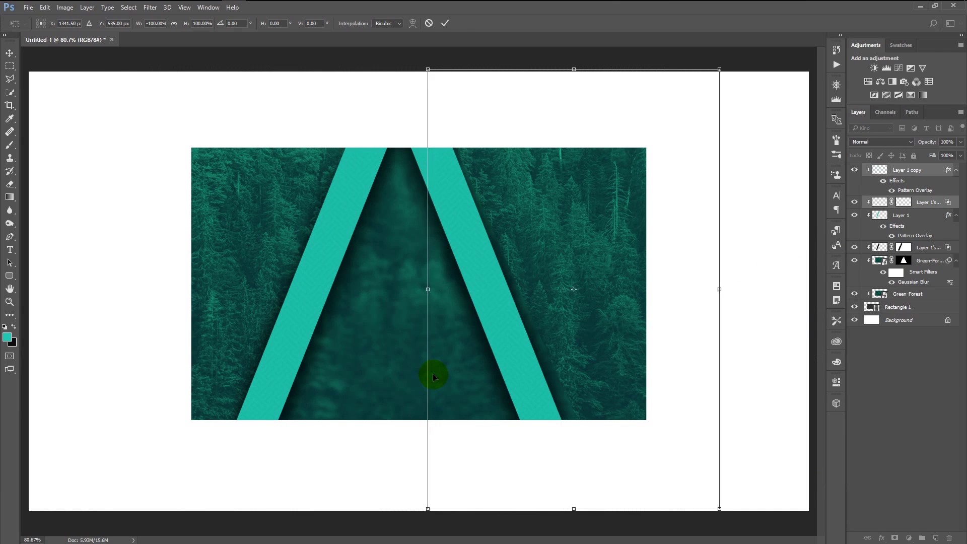
{"action": "key", "text": "shift+Right"}
{"action": "key", "text": "shift+Right"}
- Group the stripe layers down to the forest copy into Group 1
{"action": "left_click", "coordinate": [445, 24]}
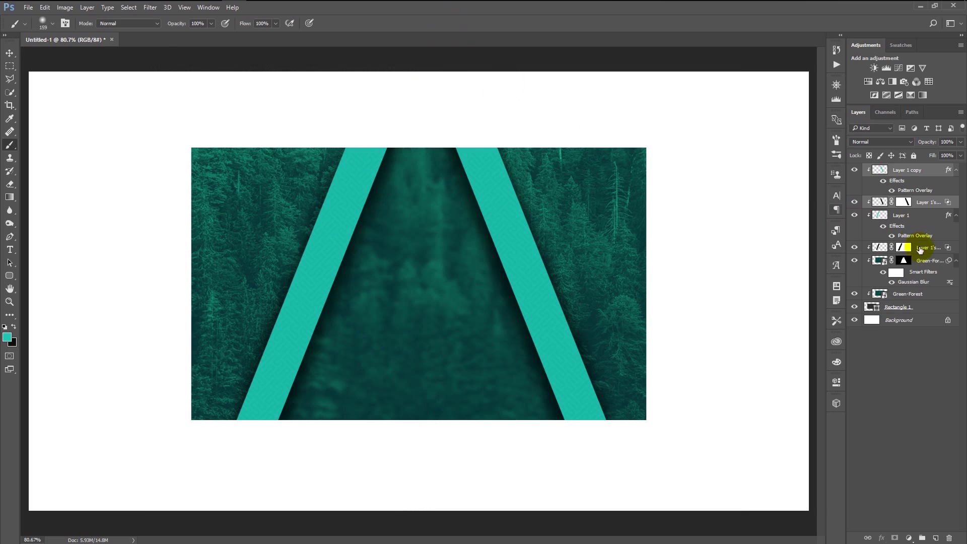
{"action": "left_click", "coordinate": [930, 261]}
{"action": "left_click", "coordinate": [921, 169], "text": "shift"}
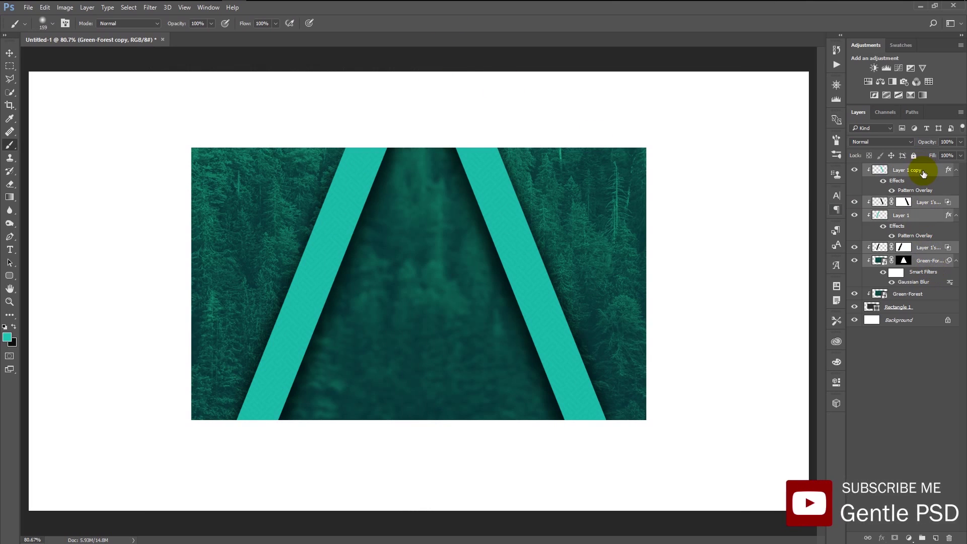
{"action": "key", "text": "ctrl+g"}
- Convert Group 1 to a smart object and clip it to the forest photo below
{"action": "right_click", "coordinate": [922, 171]}
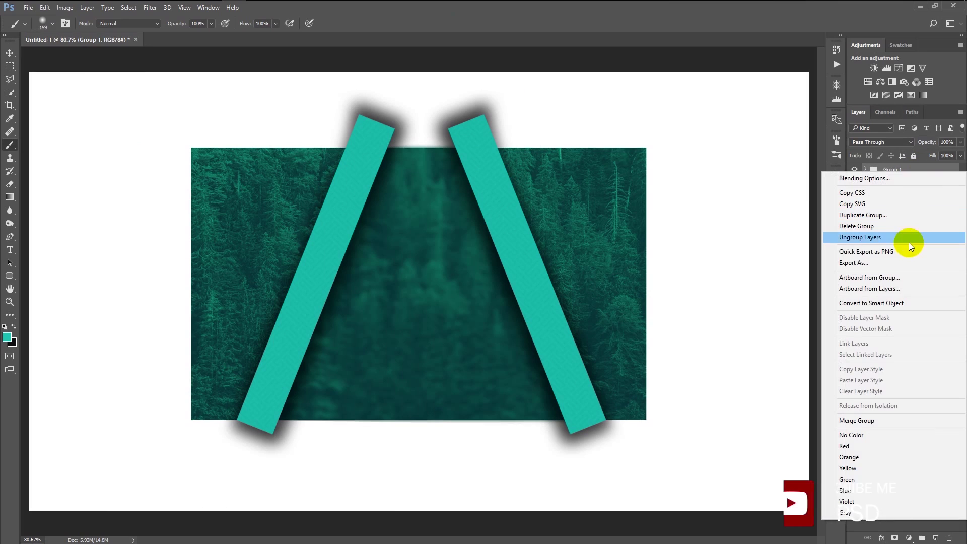
{"action": "left_click", "coordinate": [902, 302]}
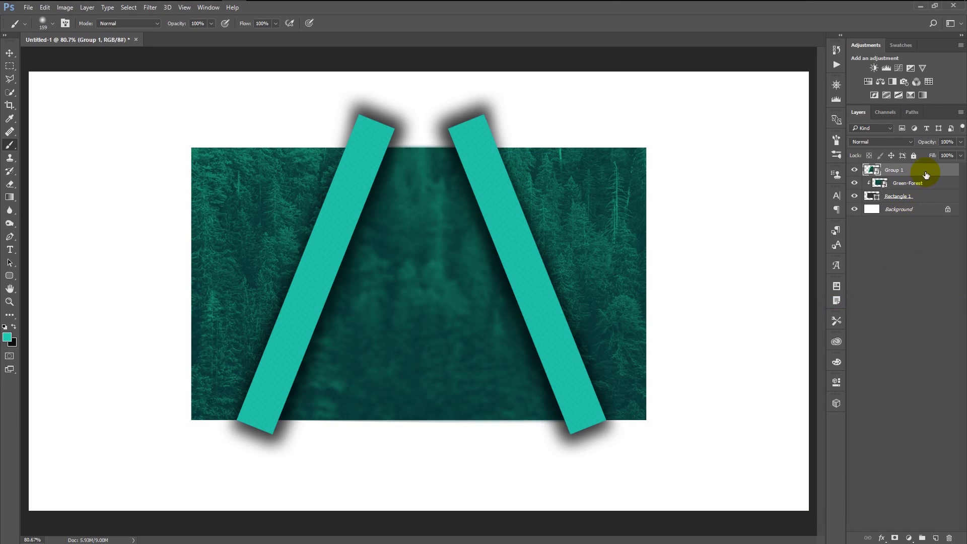
{"action": "right_click", "coordinate": [926, 175]}
{"action": "left_click", "coordinate": [887, 290]}
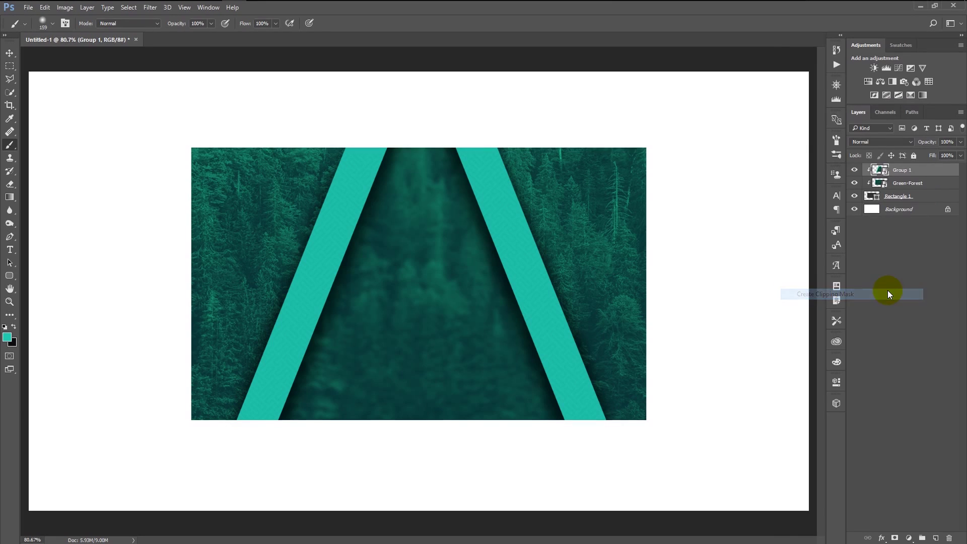
- Widen the stripe smart object slightly on both sides and add an empty layer above
{"action": "key", "text": "ctrl+t"}
{"action": "key", "text": "ctrl+0"}
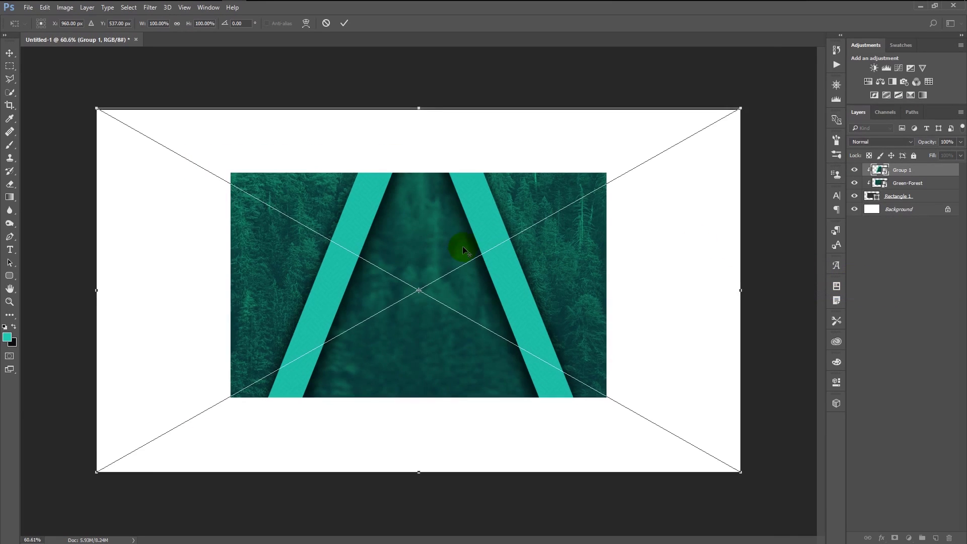
{"action": "key", "text": "ctrl+minus"}
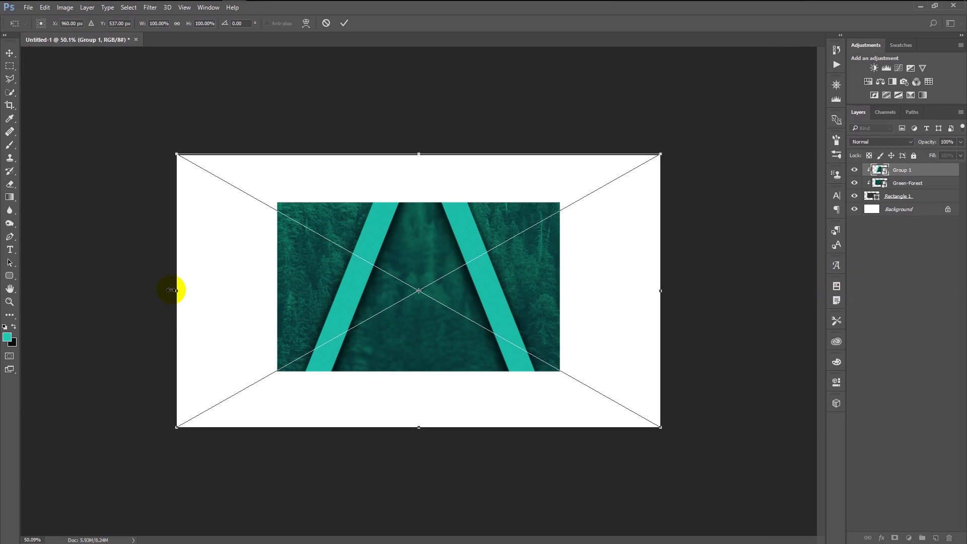
{"action": "left_click_drag", "start_coordinate": [173, 290], "coordinate": [166, 290]}
{"action": "left_click_drag", "start_coordinate": [660, 290], "coordinate": [671, 290]}
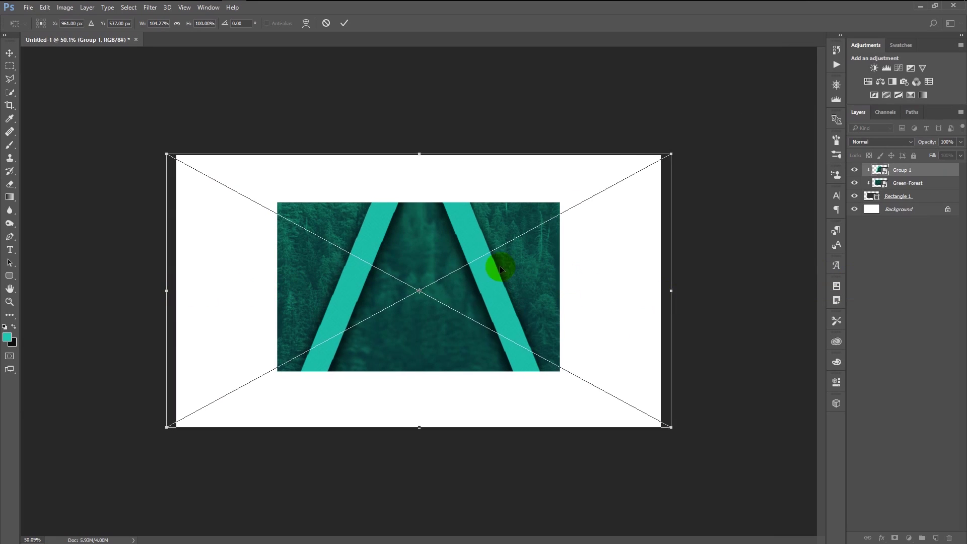
{"action": "double_click", "coordinate": [501, 269]}
{"action": "key", "text": "ctrl+0"}
{"action": "key", "text": "b"}
{"action": "left_click", "coordinate": [935, 538]}
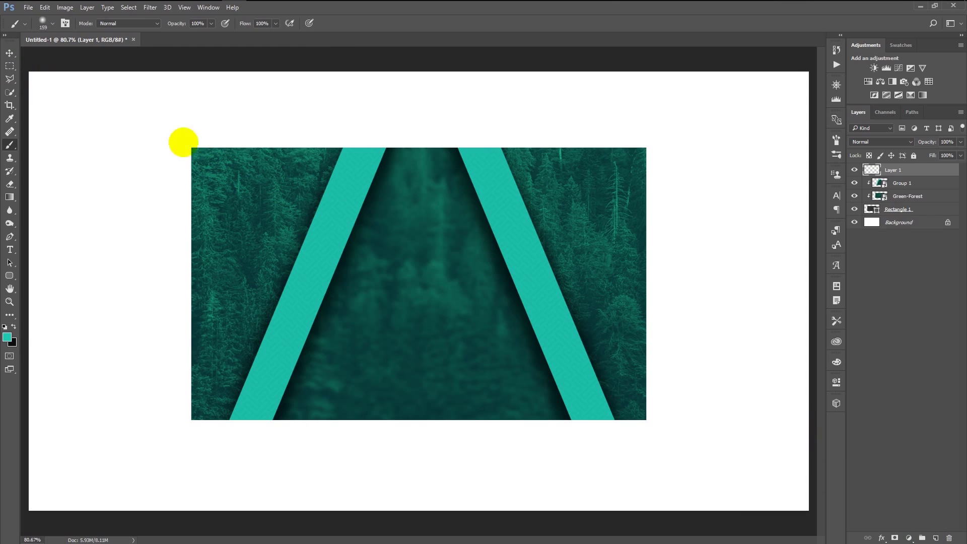
- Fill a thin strip along the photo's top edge with near-black #0d0d0d
{"action": "left_click", "coordinate": [9, 66]}
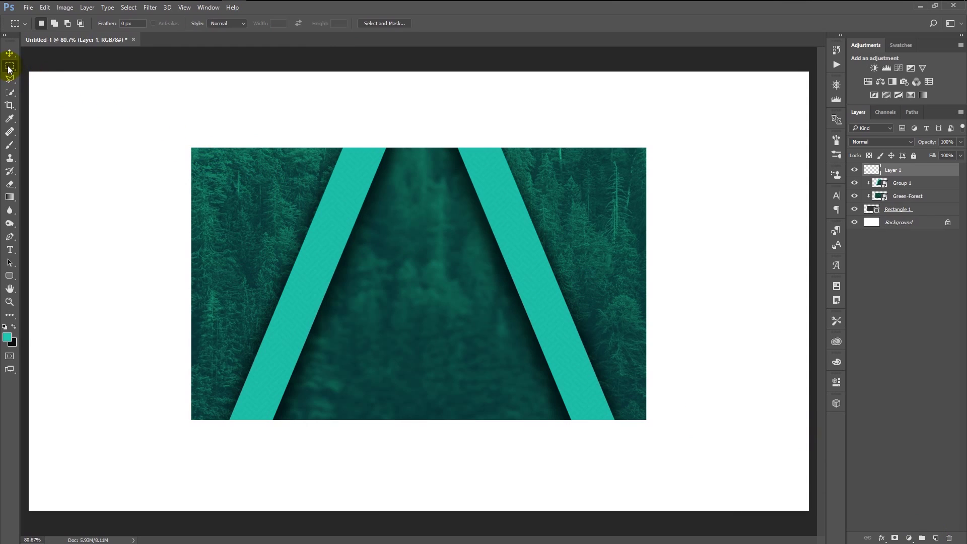
{"action": "left_click_drag", "start_coordinate": [177, 138], "coordinate": [669, 160]}
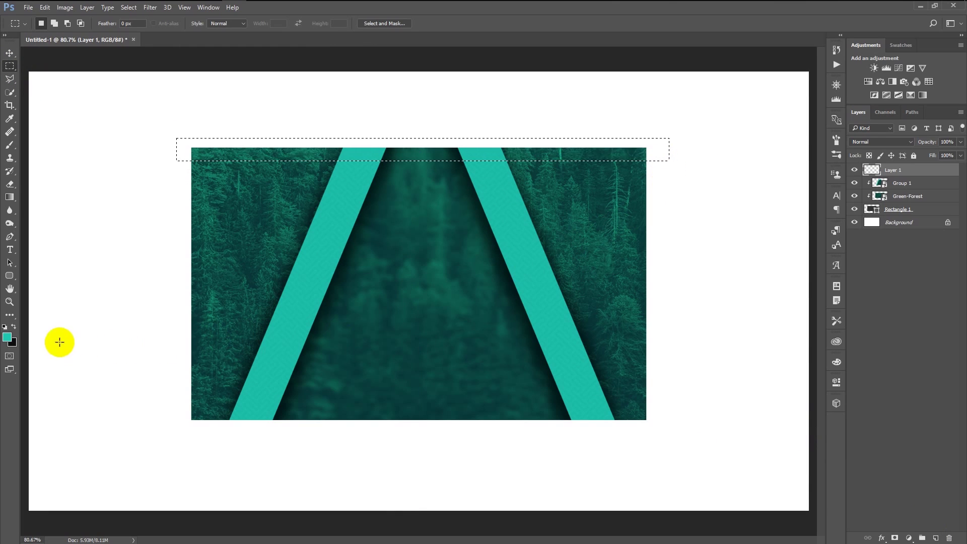
{"action": "left_click", "coordinate": [8, 336]}
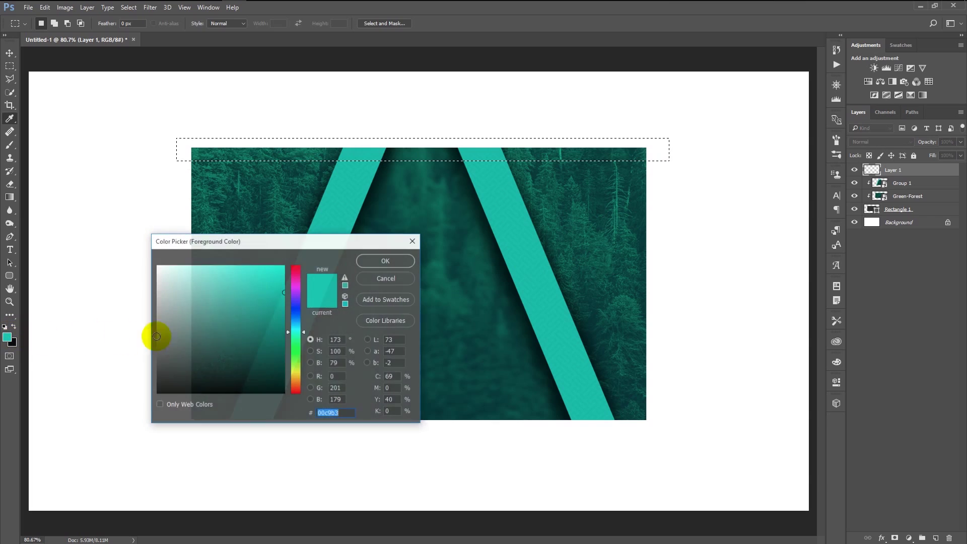
{"action": "left_click", "coordinate": [182, 336]}
{"action": "left_click", "coordinate": [157, 387]}
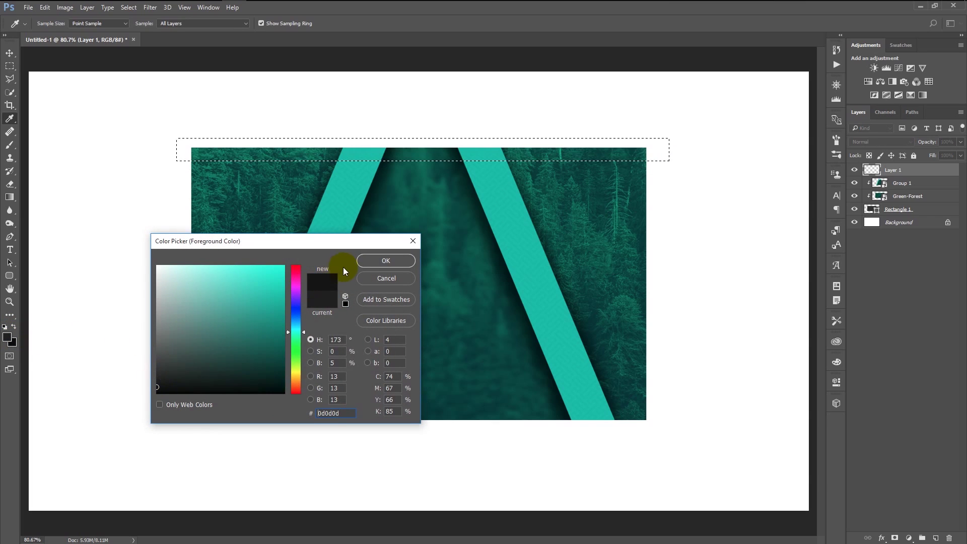
{"action": "left_click", "coordinate": [360, 260]}
{"action": "key", "text": "m"}
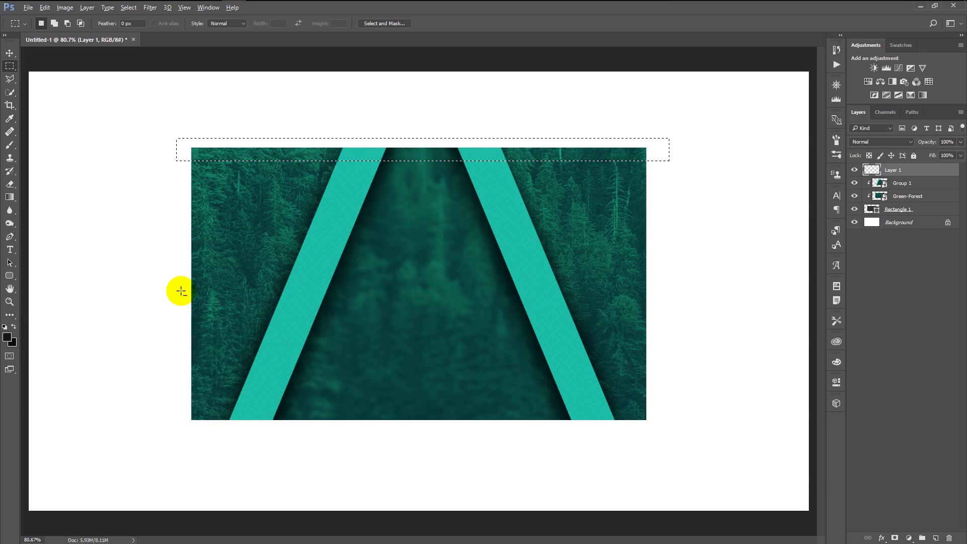
{"action": "key", "text": "alt+BackSpace"}
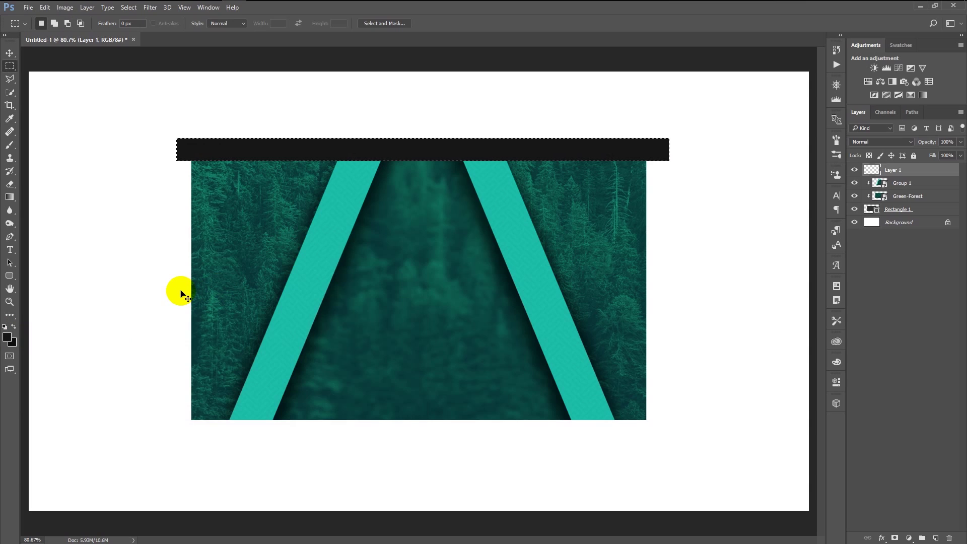
{"action": "key", "text": "ctrl+d"}
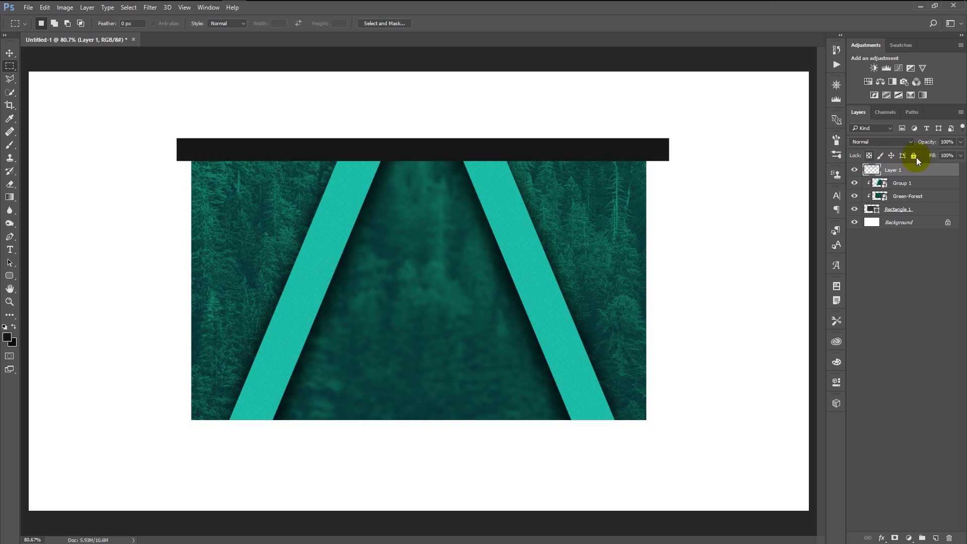
- Clip the black strip to the image and stretch it slightly taller
{"action": "right_click", "coordinate": [938, 170]}
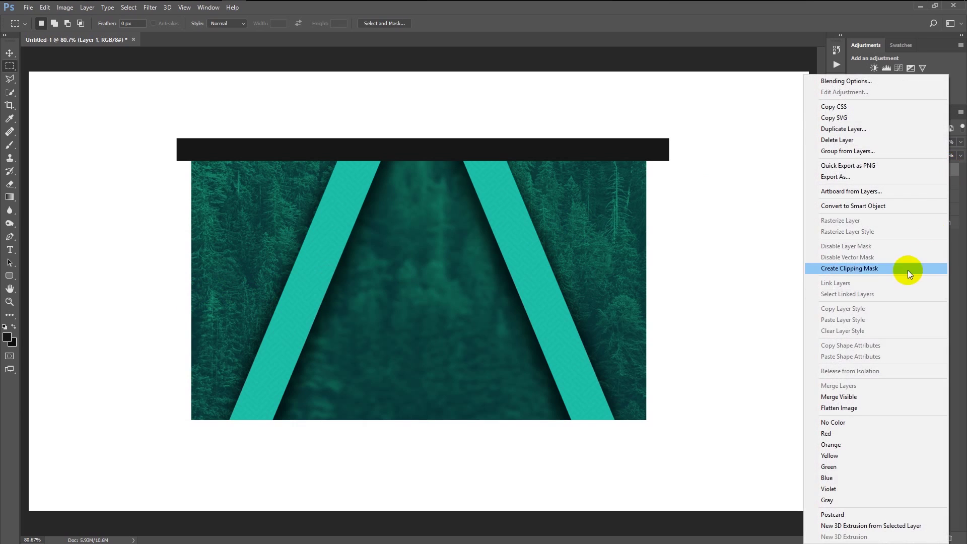
{"action": "left_click", "coordinate": [907, 270]}
{"action": "key", "text": "ctrl+t"}
{"action": "left_click_drag", "start_coordinate": [422, 162], "coordinate": [423, 164]}
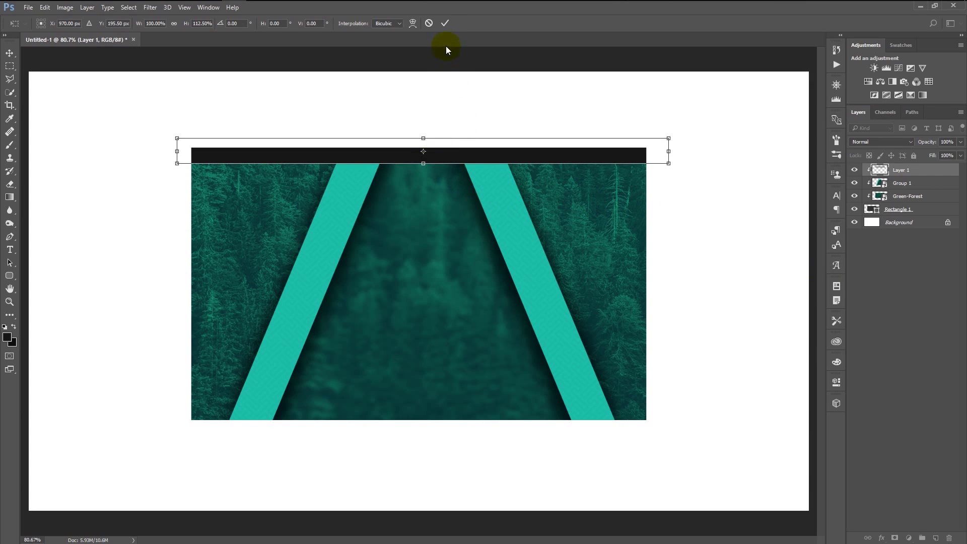
{"action": "left_click", "coordinate": [446, 24]}
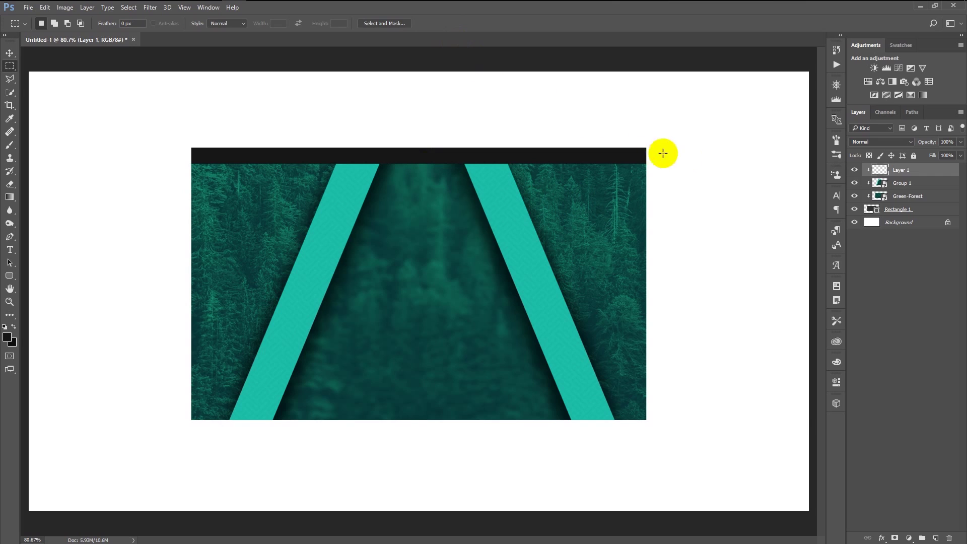
- Give the top black strip a drop shadow, entering 30 in its settings
{"action": "double_click", "coordinate": [937, 172]}
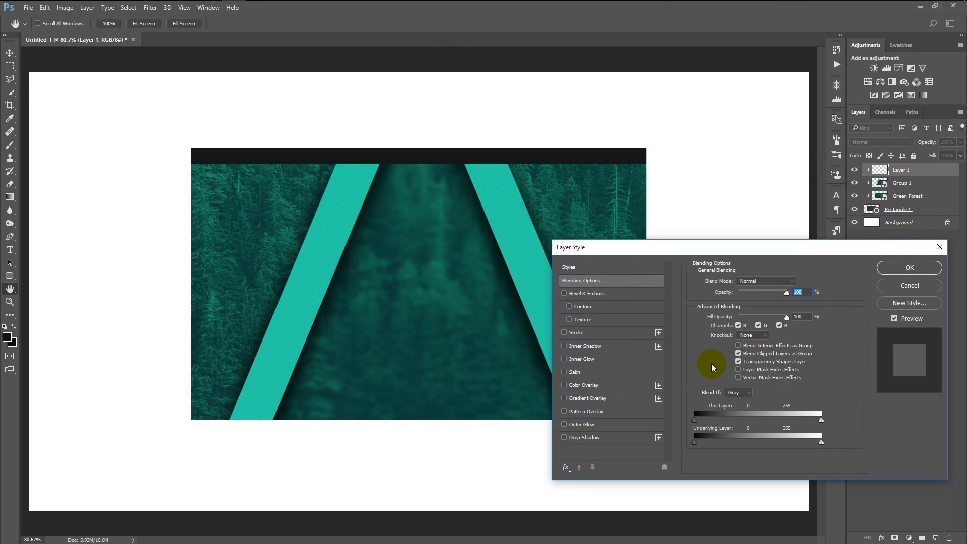
{"action": "left_click", "coordinate": [606, 438]}
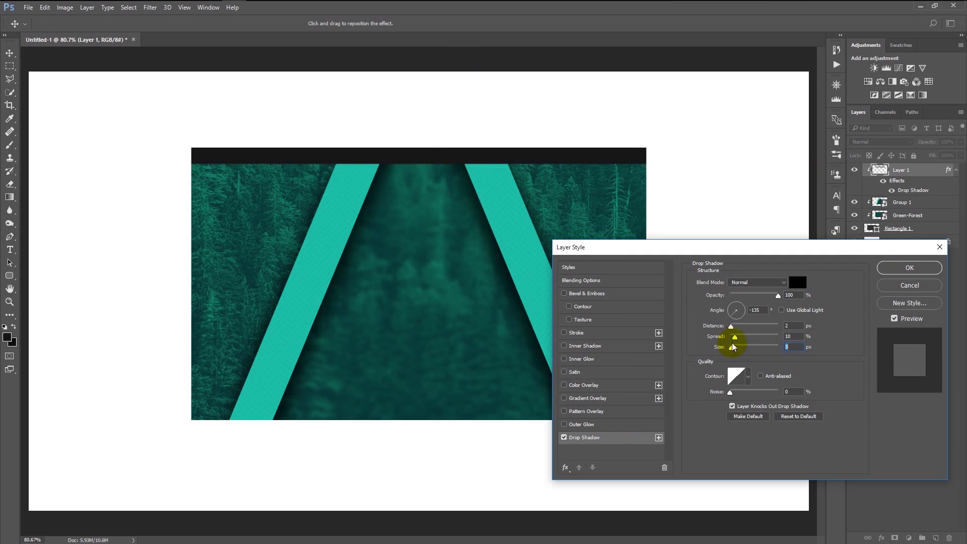
{"action": "left_click_drag", "start_coordinate": [409, 183], "coordinate": [417, 189]}
{"action": "type", "text": "30"}
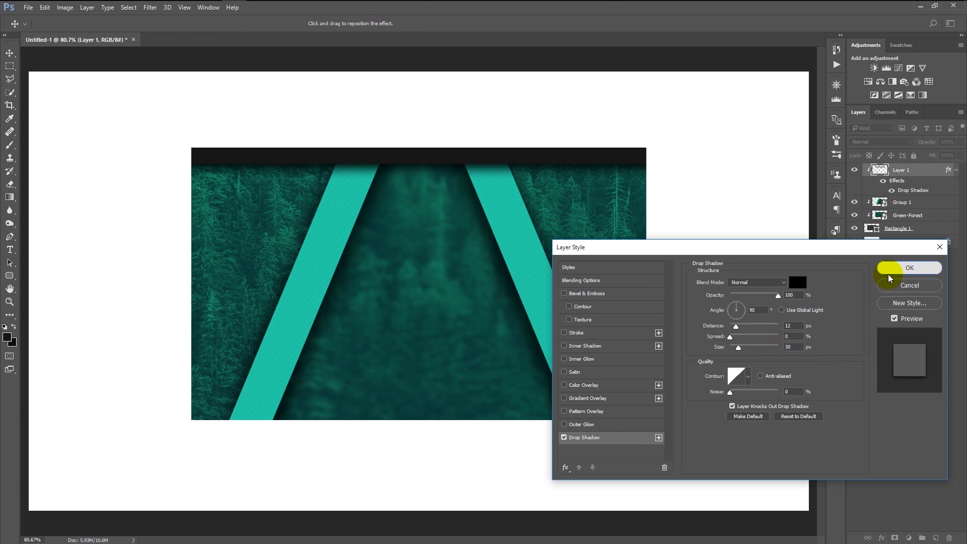
{"action": "left_click", "coordinate": [909, 268]}
- On a new layer, fill a wide band across the lower image with black
{"action": "key", "text": "m"}
{"action": "left_click", "coordinate": [935, 538]}
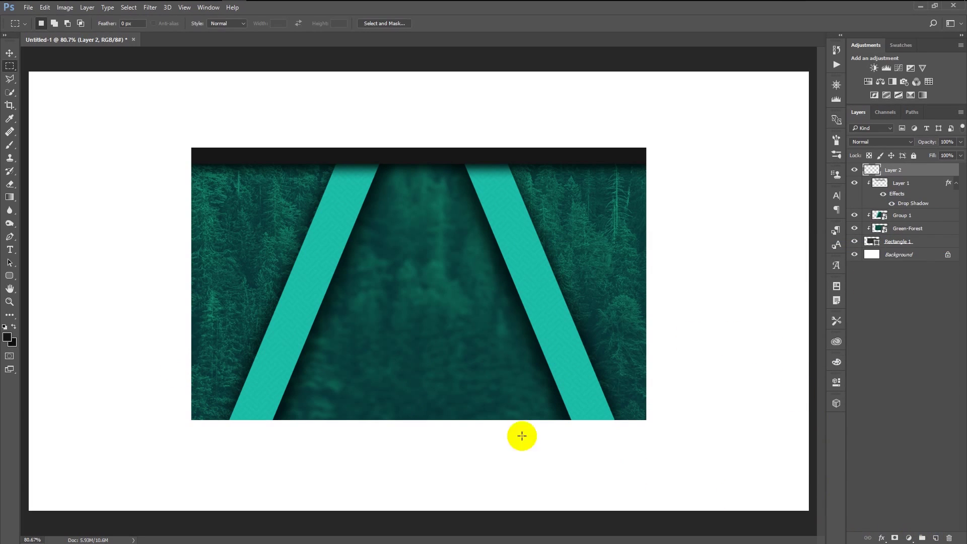
{"action": "left_click_drag", "start_coordinate": [168, 356], "coordinate": [672, 454]}
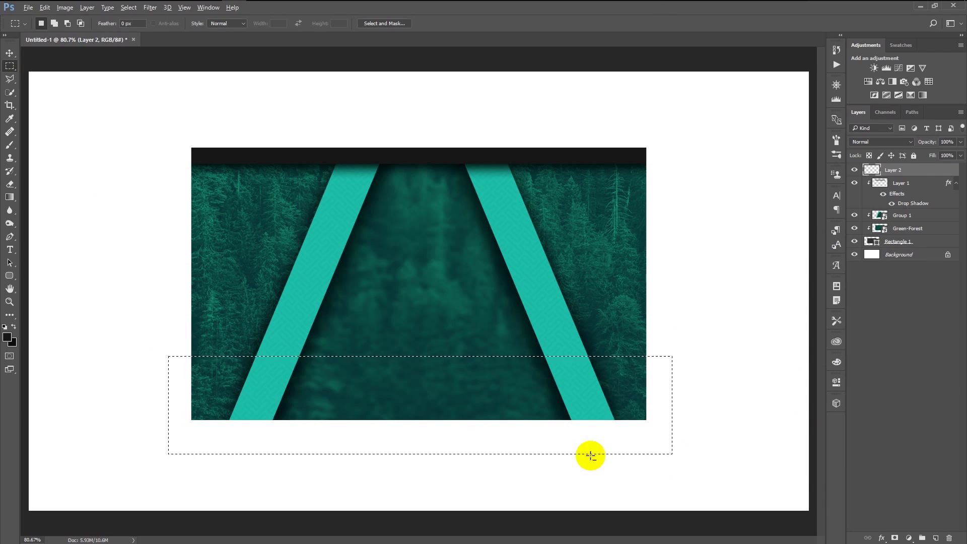
{"action": "key", "text": "alt+BackSpace"}
{"action": "key", "text": "ctrl+d"}
- Add a drop shadow to the lower black bar and clip it to the forest rectangle
{"action": "double_click", "coordinate": [901, 170]}
{"action": "left_click", "coordinate": [584, 437]}
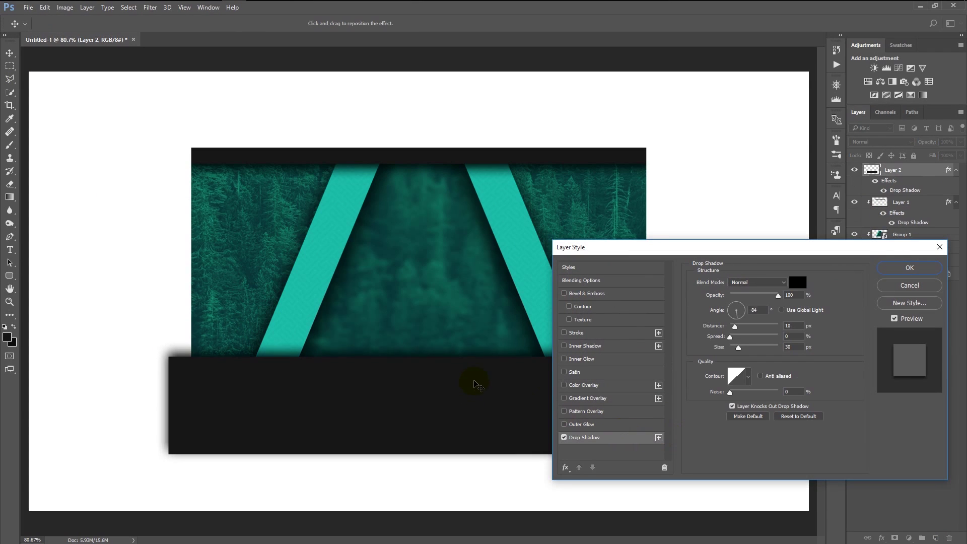
{"action": "left_click", "coordinate": [892, 267]}
{"action": "left_click_drag", "start_coordinate": [926, 184], "coordinate": [408, 326]}
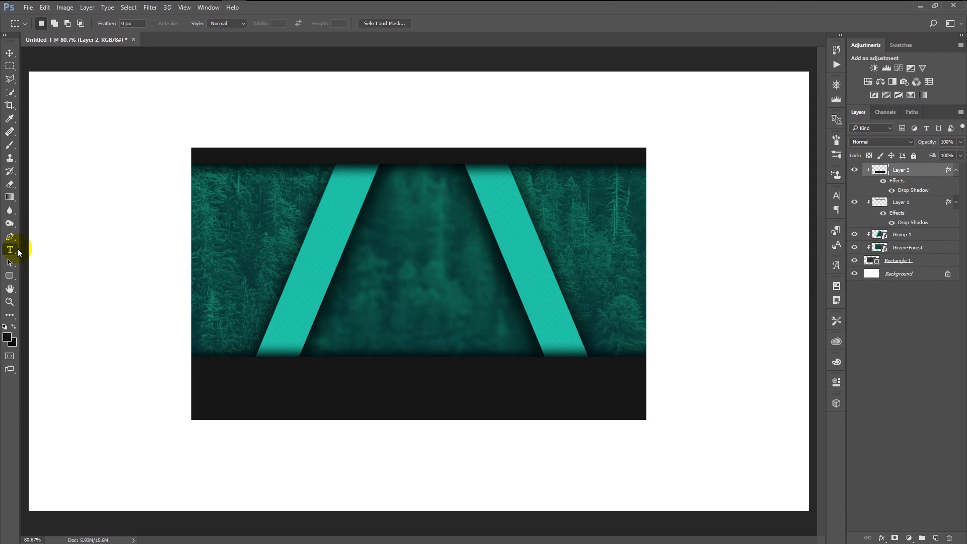
- Type the title 'GENTLE PSD' in white on the forest area
{"action": "left_click", "coordinate": [17, 249]}
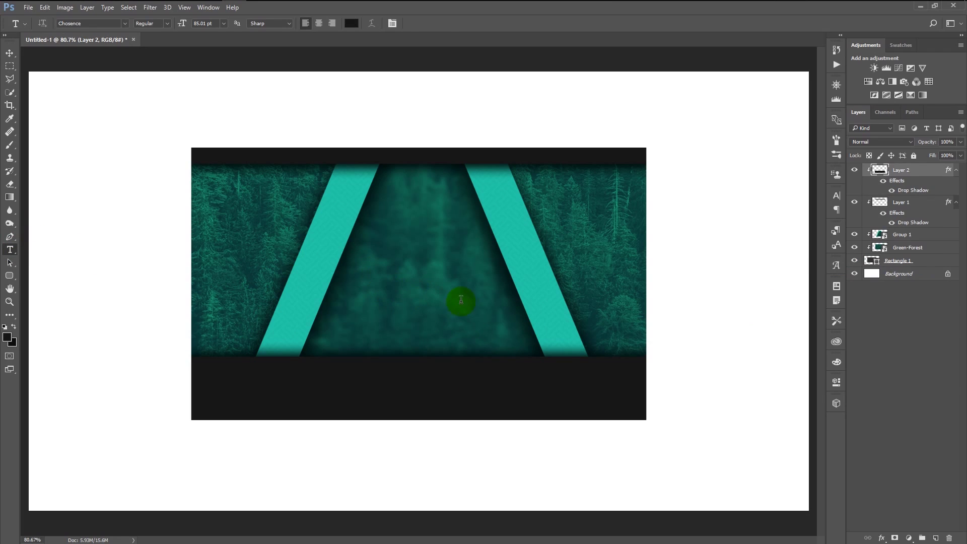
{"action": "left_click", "coordinate": [450, 299]}
{"action": "left_click", "coordinate": [351, 24]}
{"action": "left_click", "coordinate": [157, 256]}
{"action": "left_click", "coordinate": [356, 259]}
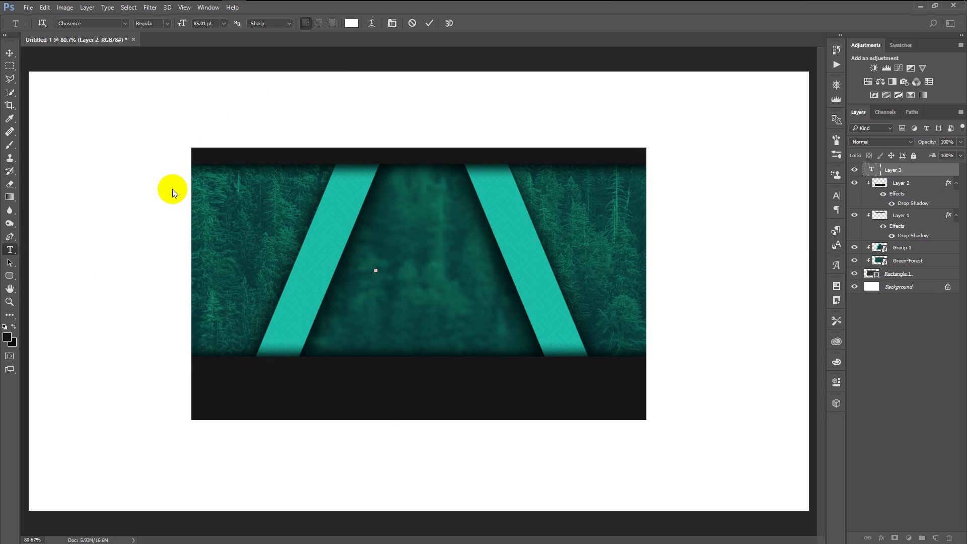
{"action": "type", "text": "GENTLE PSD"}
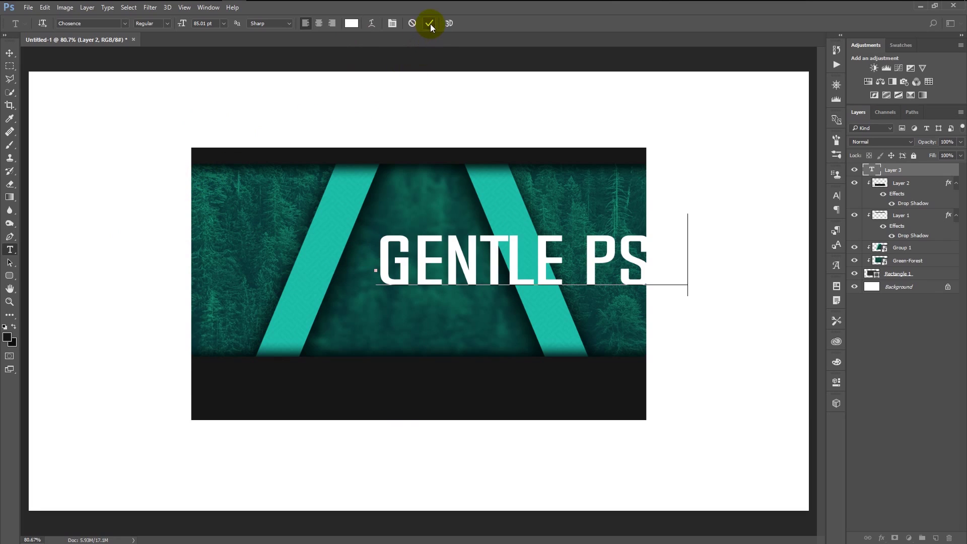
- Shrink the title to about 29% and centre it between the teal bars
{"action": "key", "text": "ctrl+t"}
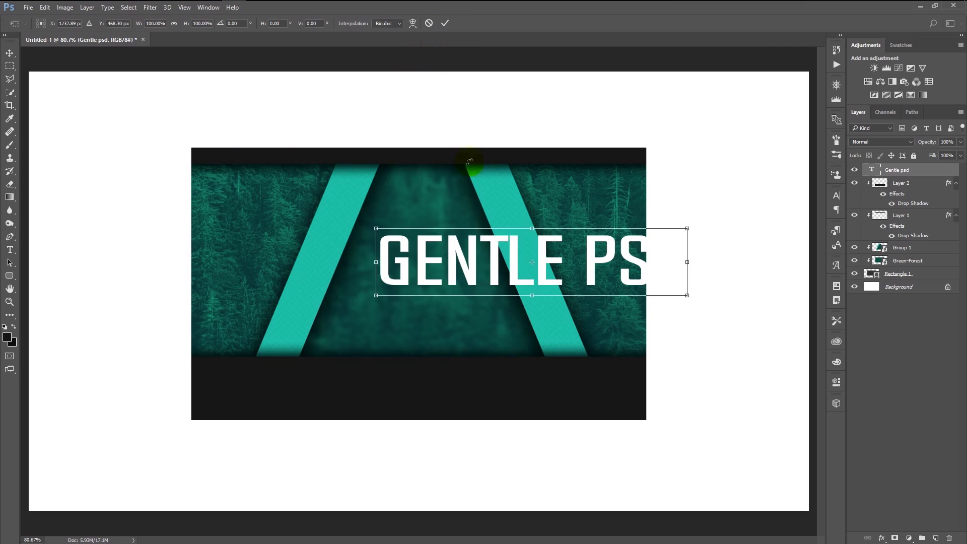
{"action": "left_click_drag", "start_coordinate": [634, 274], "coordinate": [536, 276]}
{"action": "left_click_drag", "start_coordinate": [583, 255], "coordinate": [464, 258]}
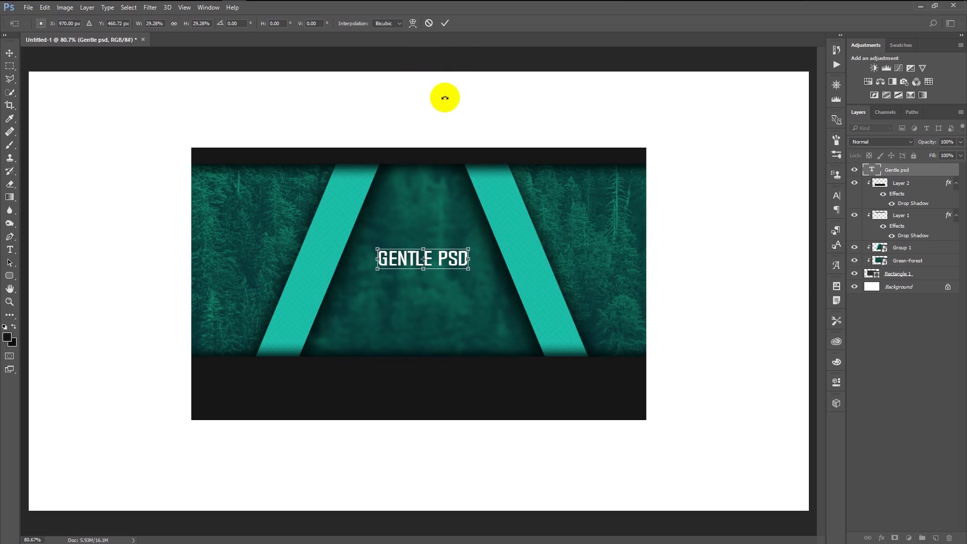
{"action": "left_click", "coordinate": [445, 24]}
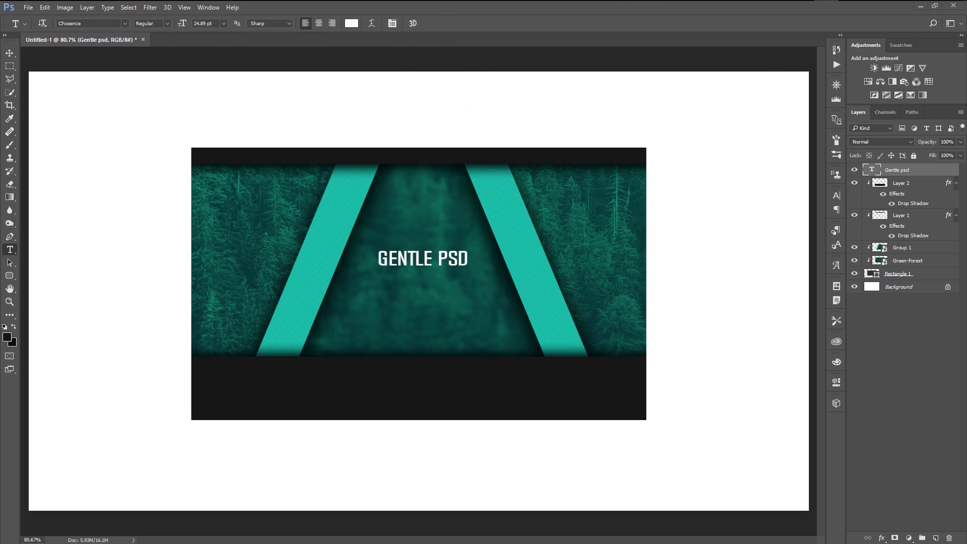
- Open icons.psd and bring the phone icon into the card
{"action": "left_click", "coordinate": [418, 209]}
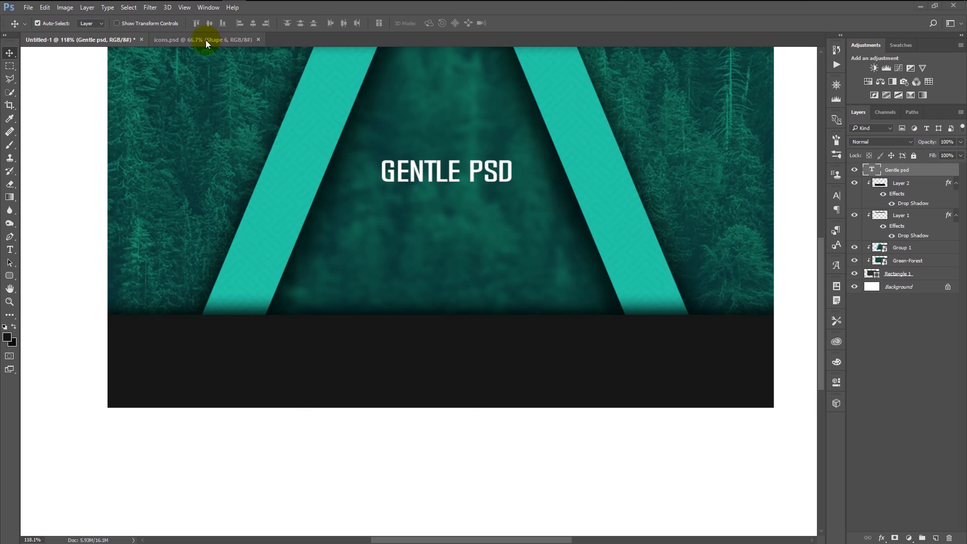
{"action": "left_click", "coordinate": [206, 40]}
{"action": "left_click_drag", "start_coordinate": [237, 146], "coordinate": [180, 389]}
- Size the phone icon, then add the house icon scaled down into the dark strip
{"action": "key", "text": "ctrl+t"}
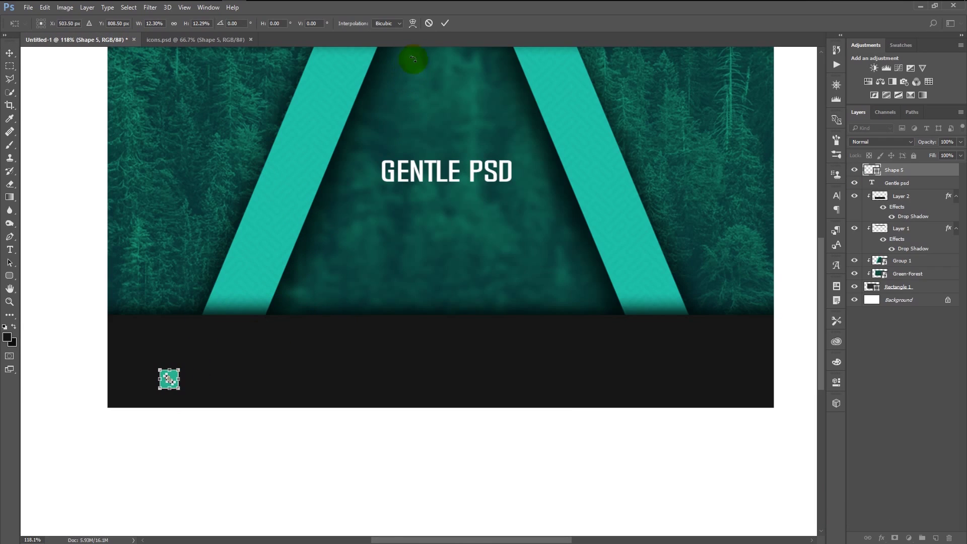
{"action": "left_click", "coordinate": [446, 24]}
{"action": "key", "text": "ctrl+Tab"}
{"action": "left_click_drag", "start_coordinate": [352, 147], "coordinate": [276, 220]}
{"action": "key", "text": "ctrl+t"}
{"action": "left_click_drag", "start_coordinate": [478, 267], "coordinate": [276, 255]}
{"action": "left_click_drag", "start_coordinate": [334, 147], "coordinate": [171, 343]}
{"action": "left_click_drag", "start_coordinate": [171, 381], "coordinate": [170, 337]}
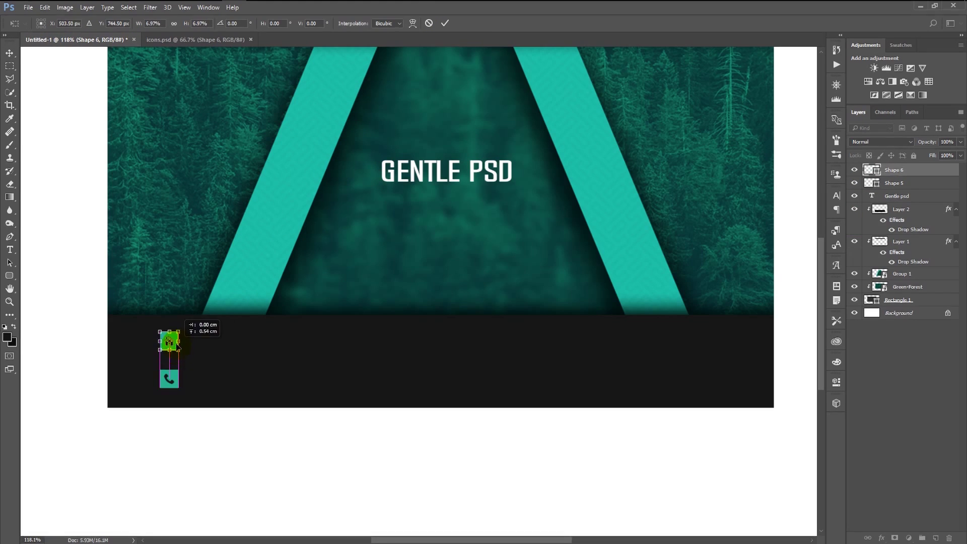
{"action": "key", "text": "Return"}
- Bring the mail icon into the card and shrink it into the strip
{"action": "key", "text": "ctrl+Tab"}
{"action": "left_click_drag", "start_coordinate": [335, 166], "coordinate": [467, 308]}
{"action": "key", "text": "ctrl+t"}
{"action": "left_click_drag", "start_coordinate": [514, 355], "coordinate": [381, 340]}
{"action": "key", "text": "Return"}
- Add the globe icon, shrunk and placed under the mail icon
{"action": "key", "text": "ctrl+Tab"}
{"action": "left_click_drag", "start_coordinate": [572, 254], "coordinate": [298, 334]}
{"action": "key", "text": "ctrl+t"}
{"action": "left_click_drag", "start_coordinate": [432, 416], "coordinate": [298, 342]}
{"action": "left_click_drag", "start_coordinate": [299, 338], "coordinate": [381, 379]}
{"action": "left_click", "coordinate": [445, 23]}
{"action": "key", "text": "ctrl+0"}
- Bring the QR code into the card and shrink it to about 10%
{"action": "left_click", "coordinate": [244, 44]}
{"action": "left_click_drag", "start_coordinate": [323, 258], "coordinate": [528, 362]}
{"action": "key", "text": "ctrl+t"}
{"action": "left_click_drag", "start_coordinate": [341, 324], "coordinate": [611, 385]}
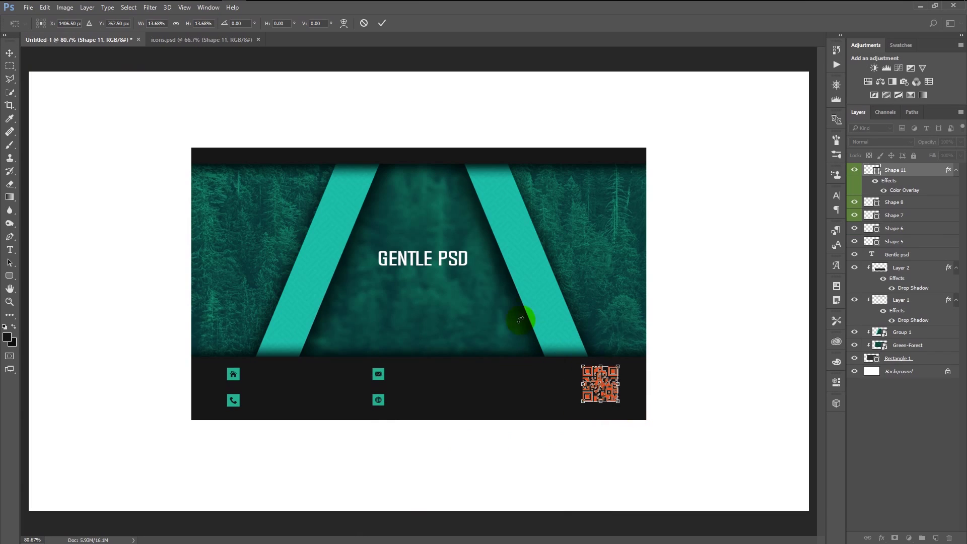
{"action": "left_click", "coordinate": [381, 20]}
- Hide the QR code's Color Overlay so it shows white, and enlarge it slightly
{"action": "left_click", "coordinate": [874, 181]}
{"action": "key", "text": "ctrl+t"}
{"action": "mouse_move", "coordinate": [620, 402]}
{"action": "left_mouse_down"}
{"action": "mouse_move", "coordinate": [610, 394]}
{"action": "mouse_move", "coordinate": [618, 399]}
{"action": "left_mouse_up"}
{"action": "key", "text": "Return"}
{"action": "key", "text": "m"}
{"action": "key", "text": "ctrl+minus"}
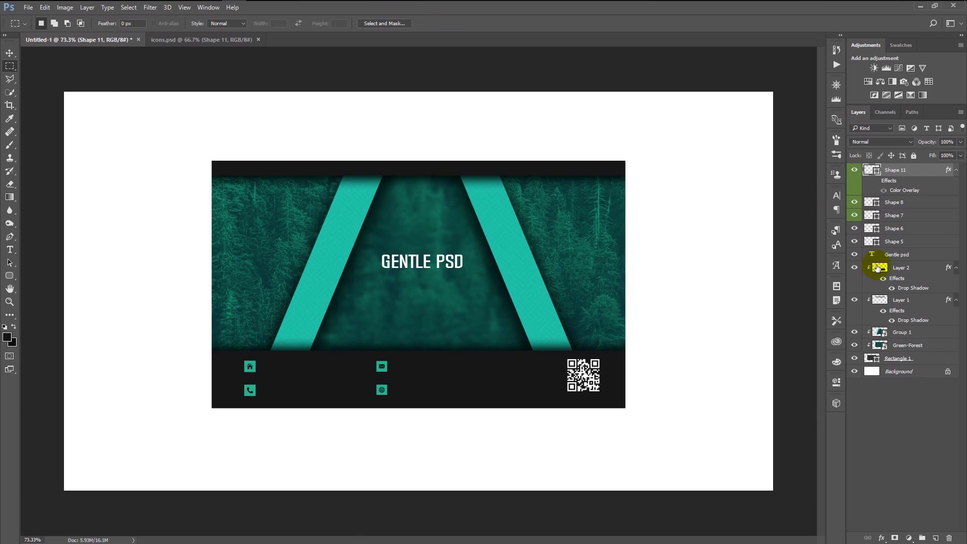
- Apply a diagonal stripe Pattern Overlay to the black bar layer
{"action": "left_click", "coordinate": [886, 267]}
{"action": "double_click", "coordinate": [927, 271]}
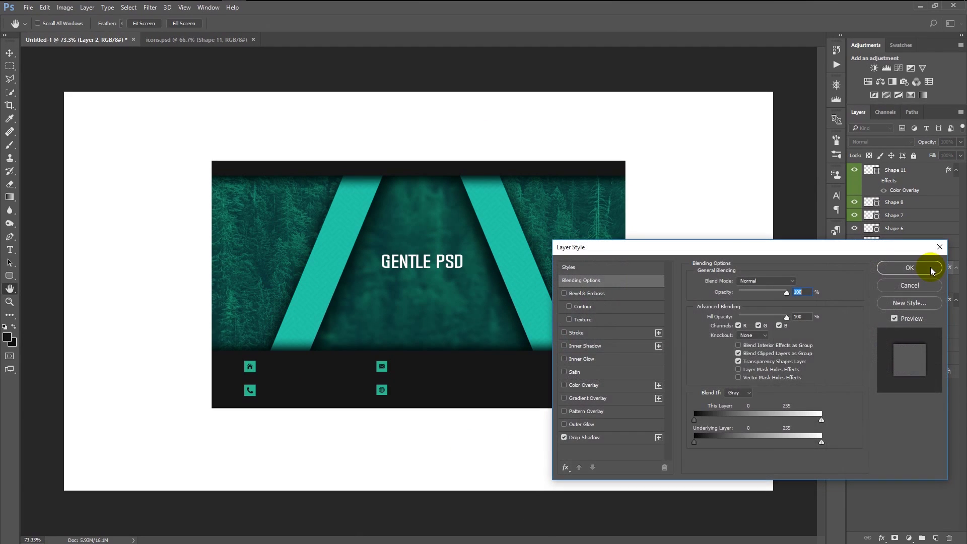
{"action": "left_click", "coordinate": [615, 410]}
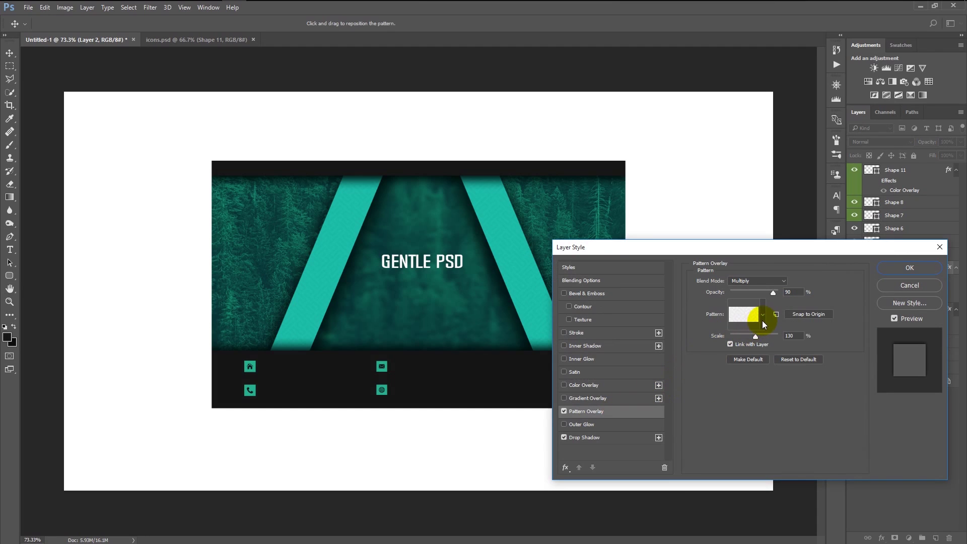
{"action": "left_click", "coordinate": [745, 315]}
{"action": "left_click", "coordinate": [689, 344]}
{"action": "left_click", "coordinate": [759, 284]}
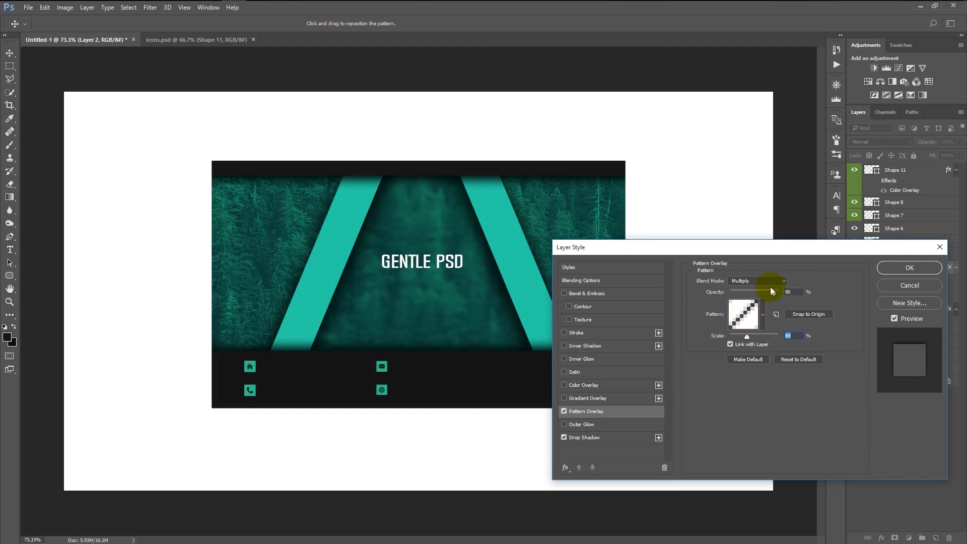
{"action": "left_click", "coordinate": [909, 268]}
- Inspect the pattern up close, then select layers from Shape 11 down to Rectangle 1
{"action": "key", "text": "m"}
{"action": "scroll", "coordinate": [485, 347], "scroll_direction": "up", "scroll_amount": 5}
{"action": "key", "text": "ctrl+0"}
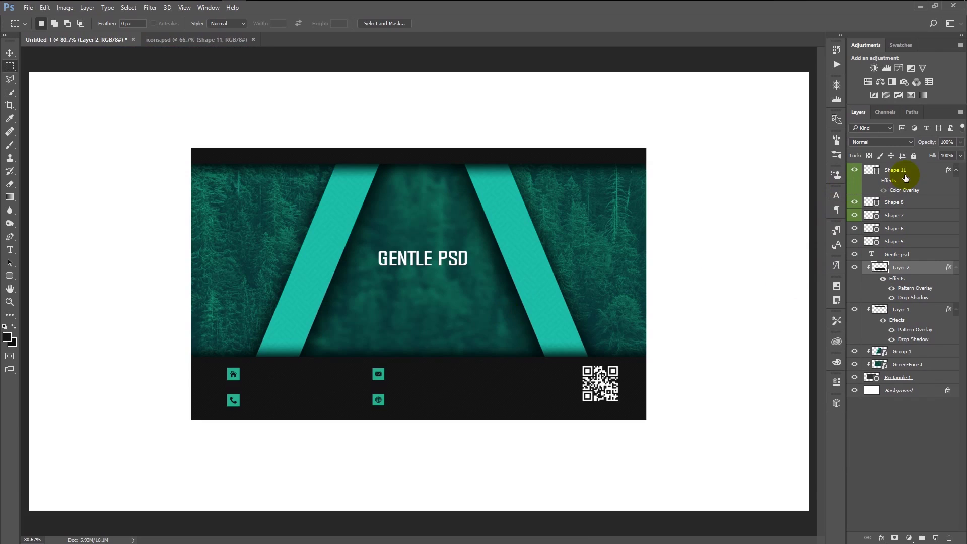
{"action": "left_click", "coordinate": [904, 171]}
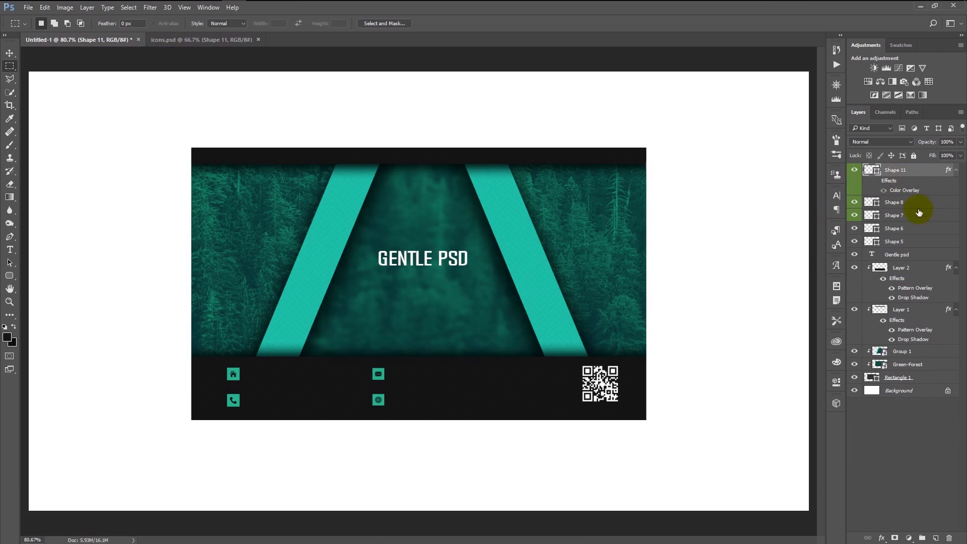
{"action": "left_click", "coordinate": [911, 378], "text": "shift"}
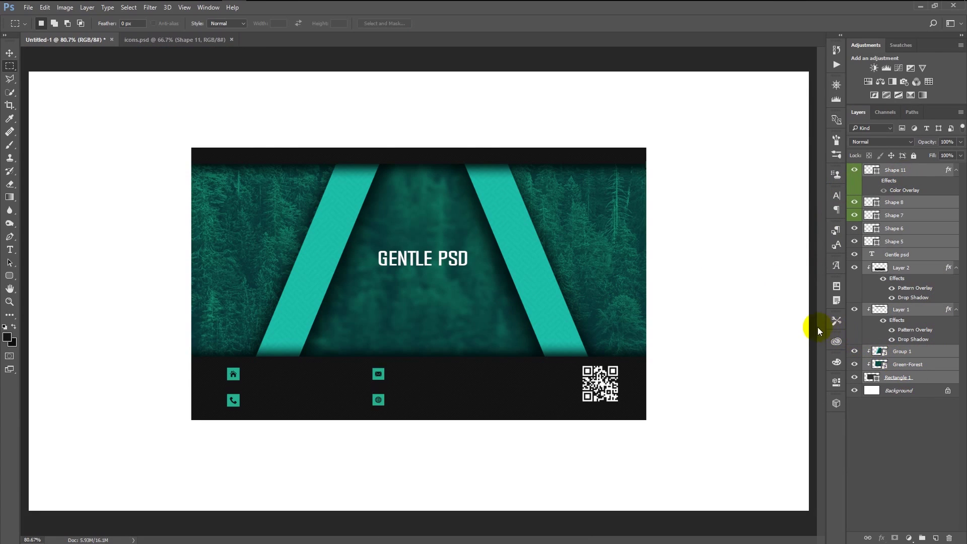
- Group the front card layers into Group 2, hide it, and add a new layer
{"action": "key", "text": "ctrl+g"}
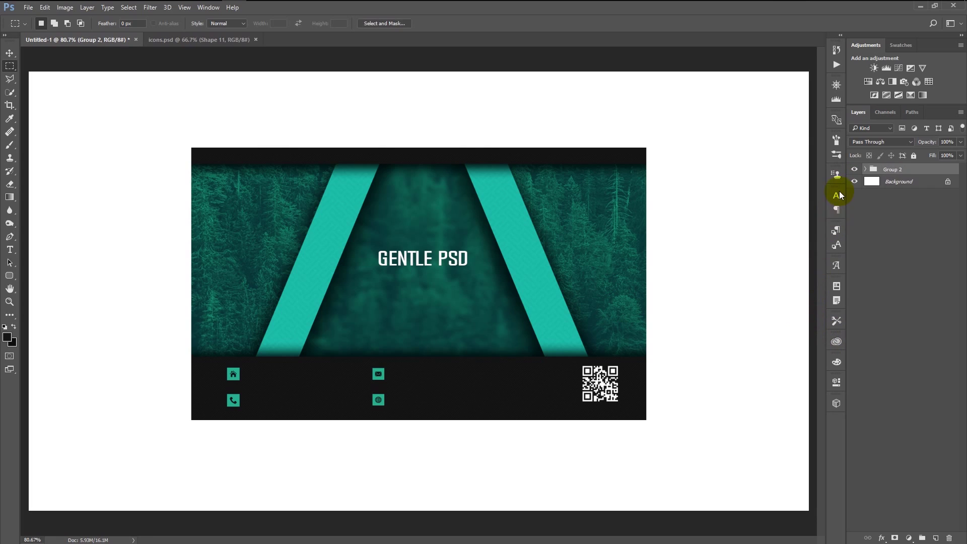
{"action": "left_click", "coordinate": [854, 169]}
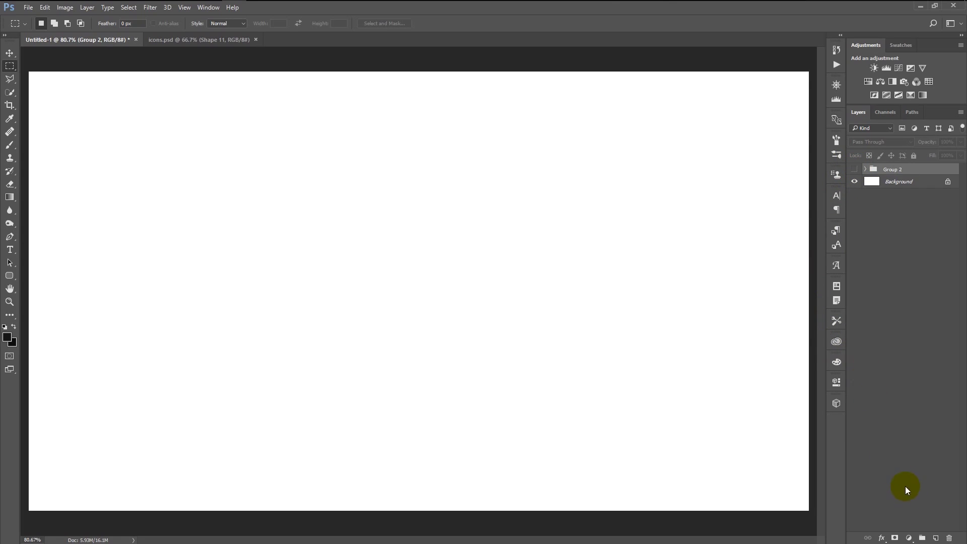
{"action": "left_click", "coordinate": [935, 537]}
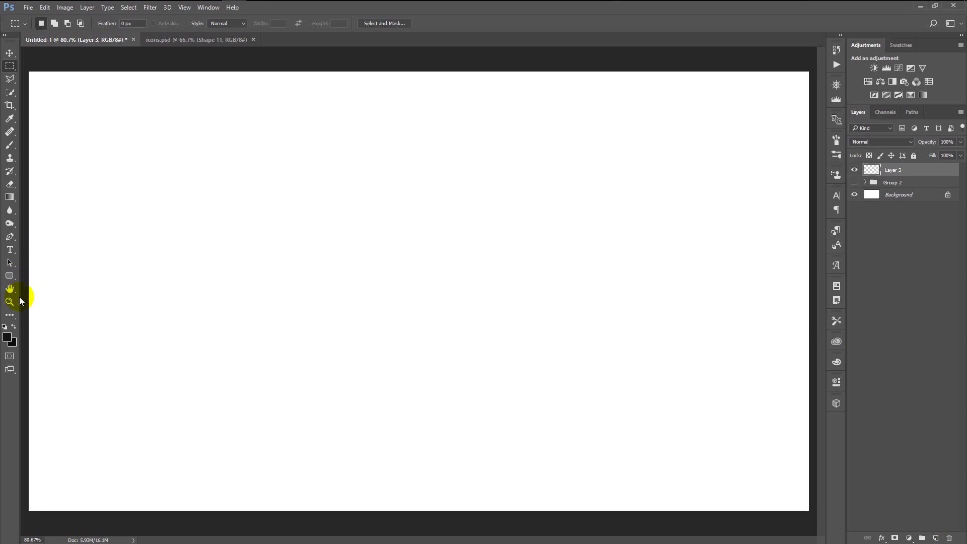
- Create a 1120 x 670 px black rectangle
{"action": "left_click", "coordinate": [9, 315]}
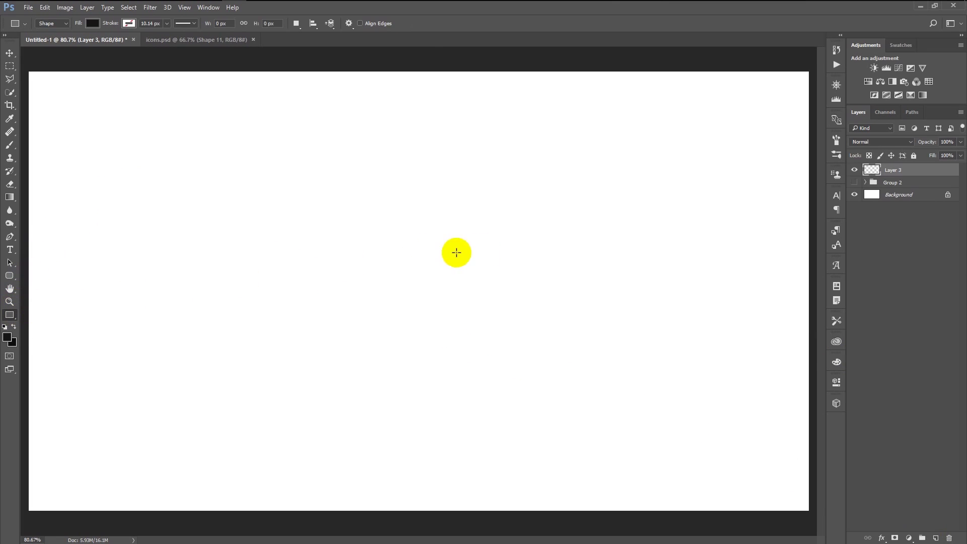
{"action": "left_click", "coordinate": [425, 255]}
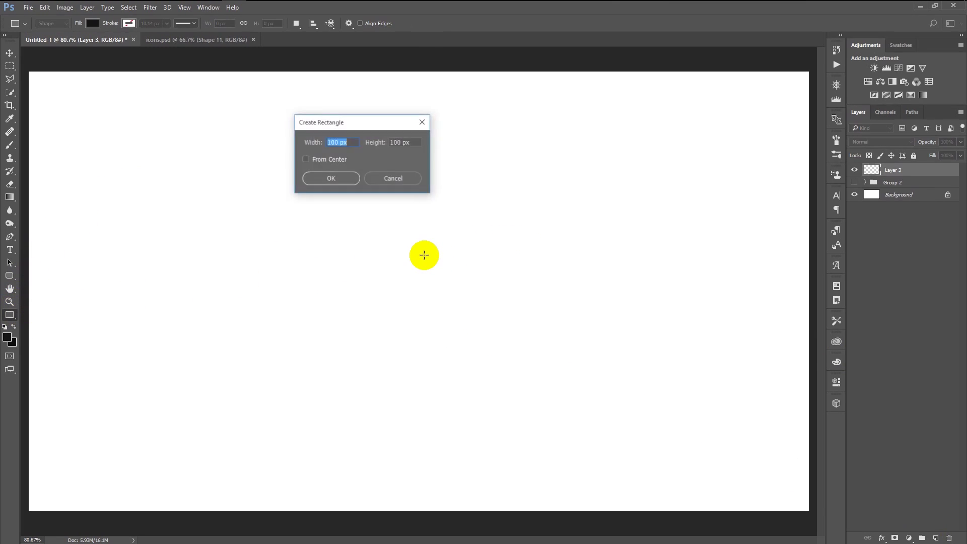
{"action": "double_click", "coordinate": [396, 144]}
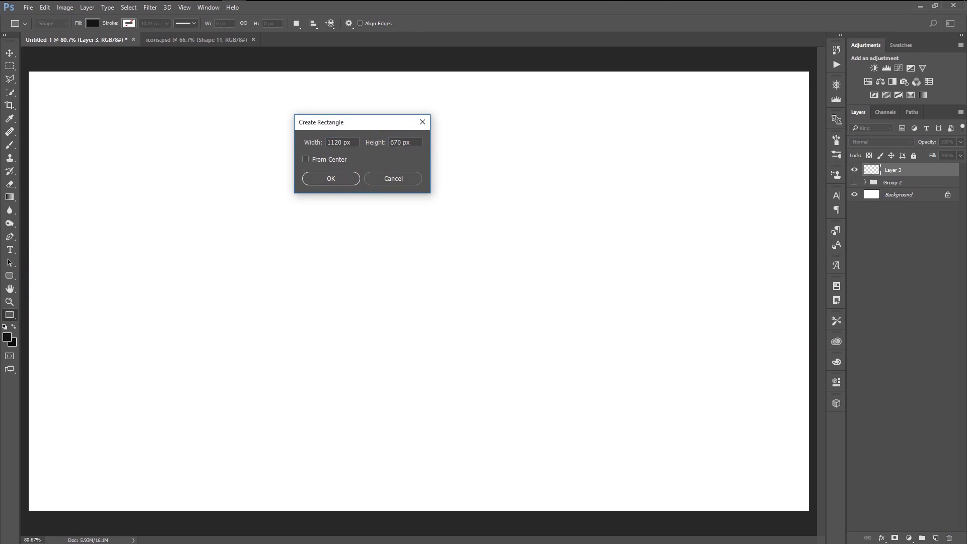
{"action": "key", "text": "Return"}
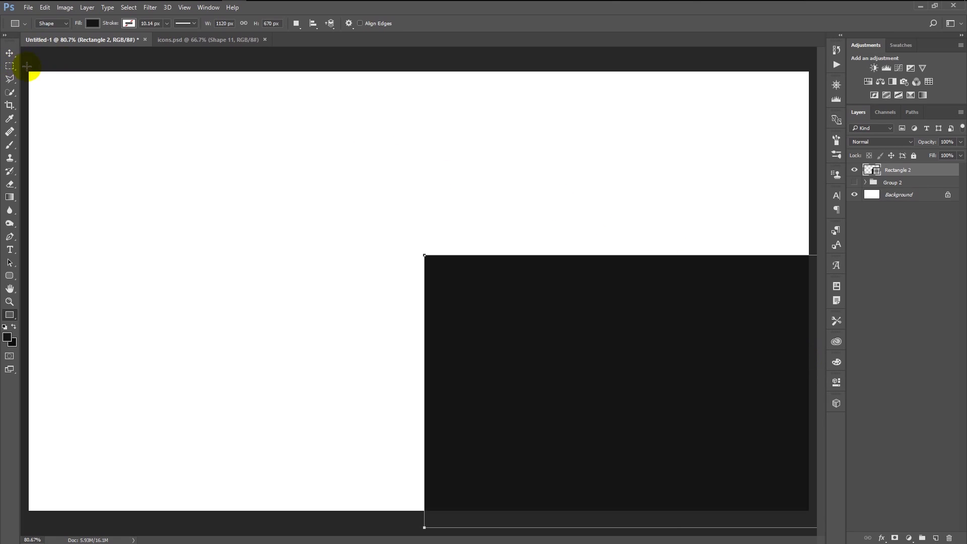
- Centre the black rectangle on the canvas and enlarge it to about 135%
{"action": "left_click", "coordinate": [10, 55]}
{"action": "left_click_drag", "start_coordinate": [630, 359], "coordinate": [411, 275]}
{"action": "key", "text": "ctrl+t"}
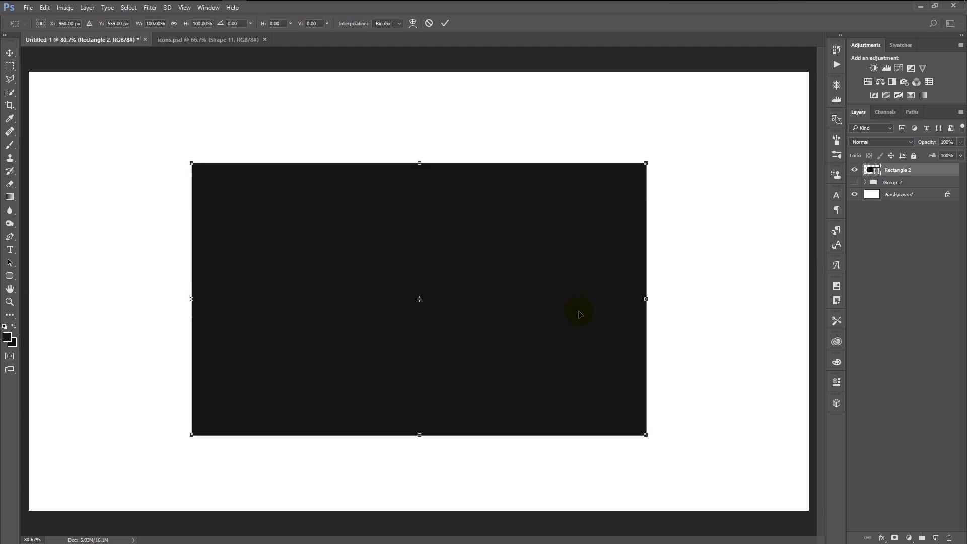
{"action": "left_click_drag", "start_coordinate": [646, 434], "coordinate": [715, 495]}
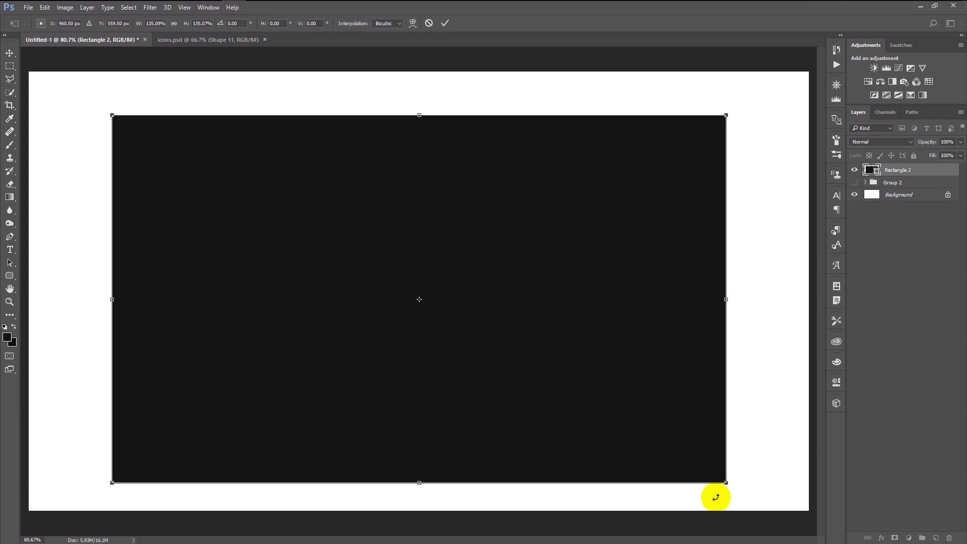
{"action": "left_click", "coordinate": [445, 23]}
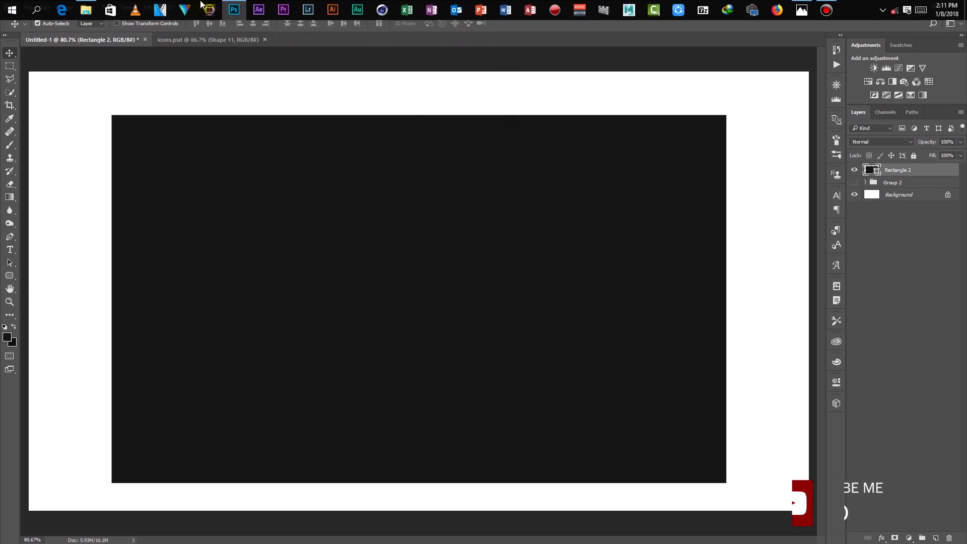
- Place the Green-Forest photo at about 21% and clip it to the rectangle
{"action": "left_click", "coordinate": [86, 7]}
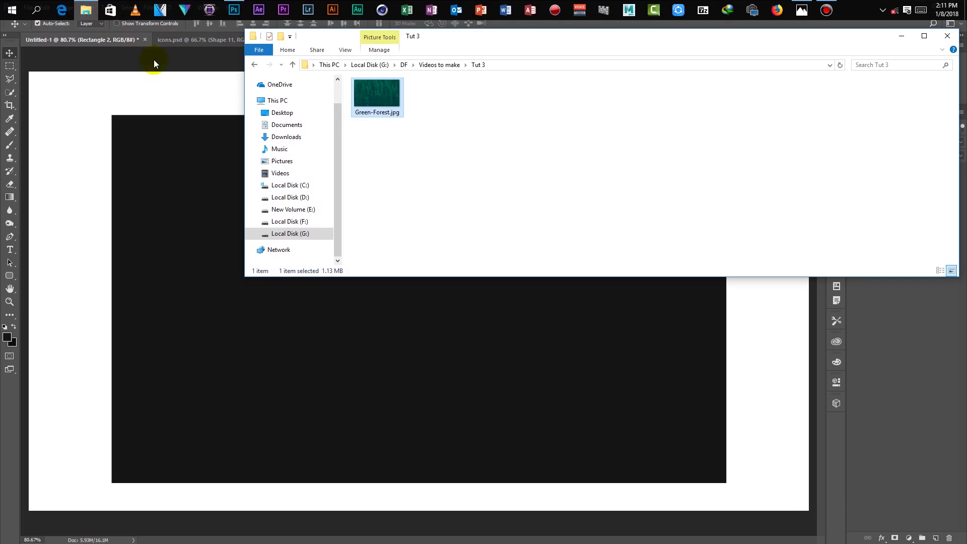
{"action": "left_click_drag", "start_coordinate": [356, 97], "coordinate": [399, 325]}
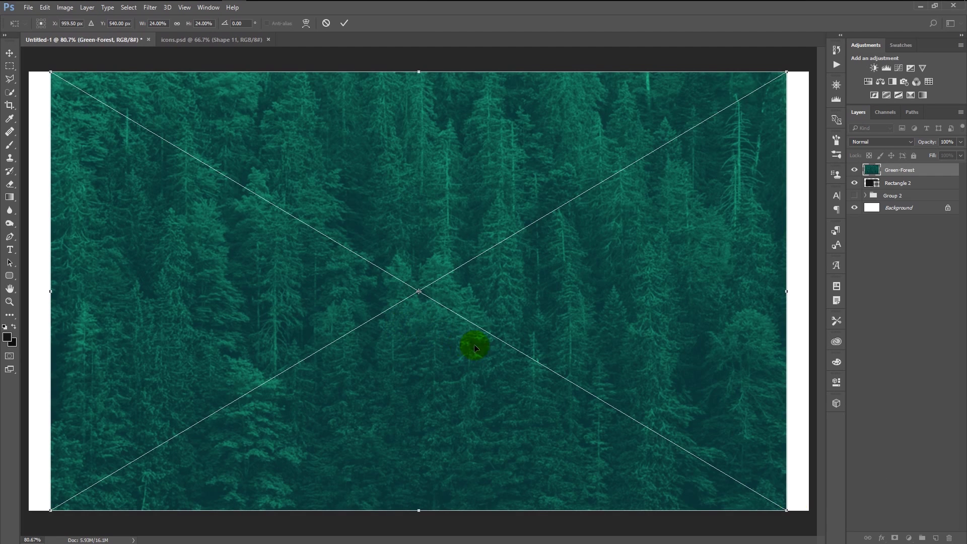
{"action": "left_click_drag", "start_coordinate": [788, 511], "coordinate": [744, 481]}
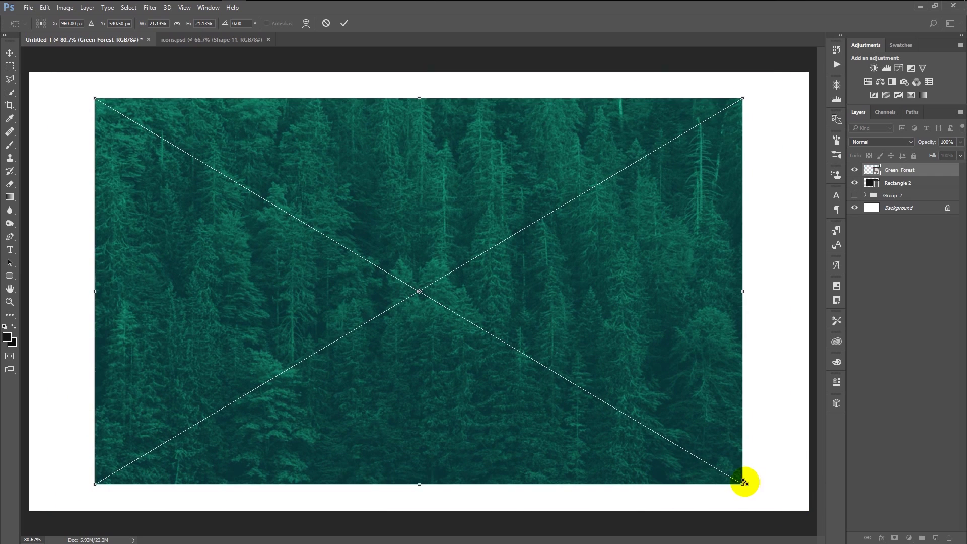
{"action": "left_click", "coordinate": [344, 23]}
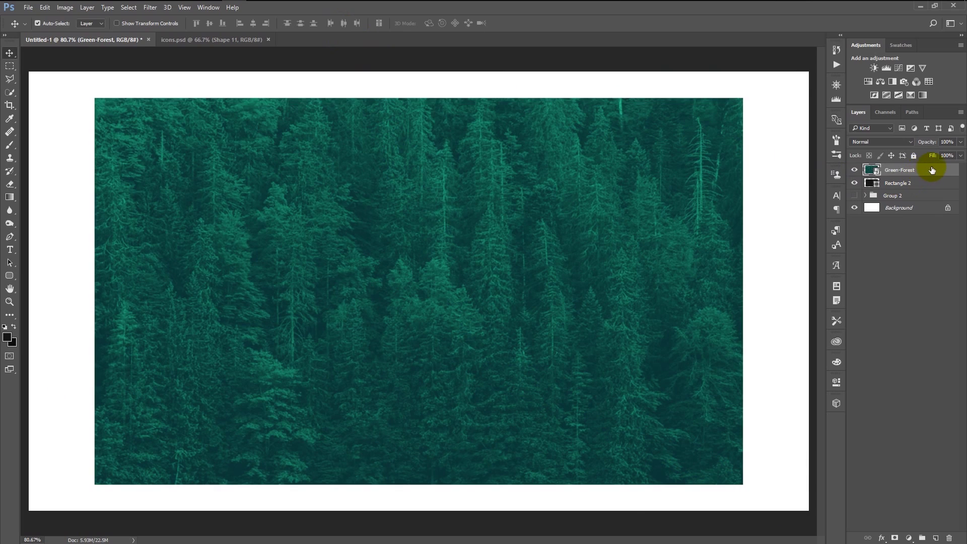
{"action": "right_click", "coordinate": [932, 168]}
{"action": "left_click", "coordinate": [848, 292]}
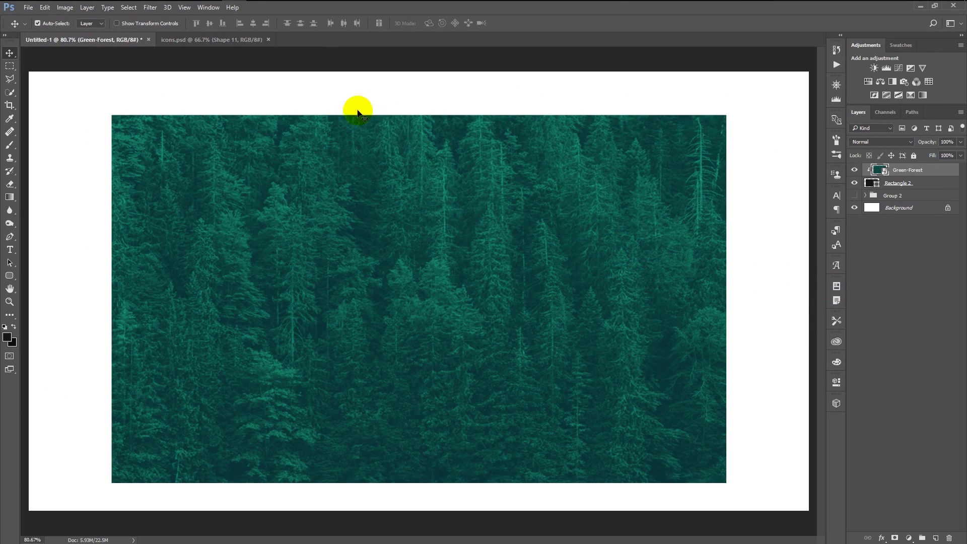
- Blur the forest photo with a 5-pixel Gaussian Blur and add empty Layer 3 above
{"action": "left_click", "coordinate": [158, 11]}
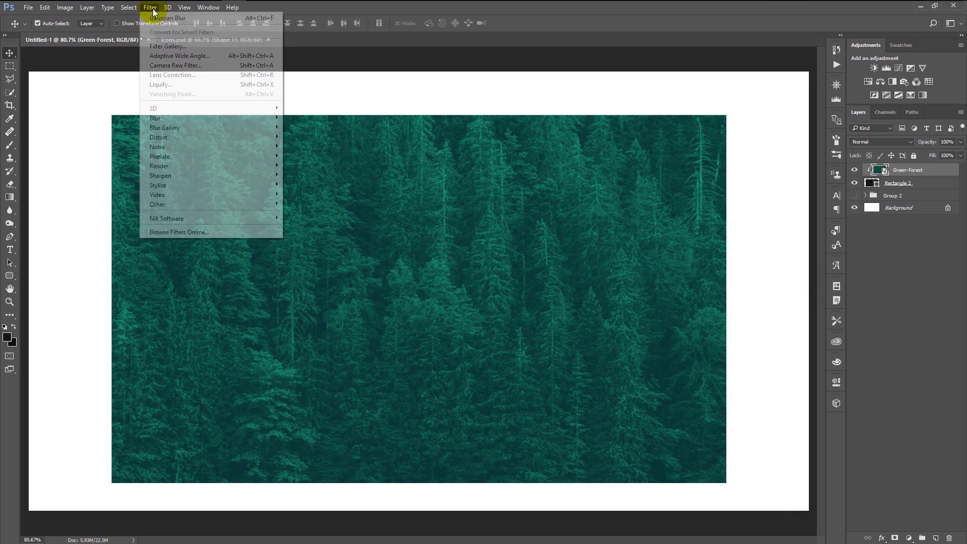
{"action": "mouse_move", "coordinate": [180, 117]}
{"action": "left_click", "coordinate": [309, 156]}
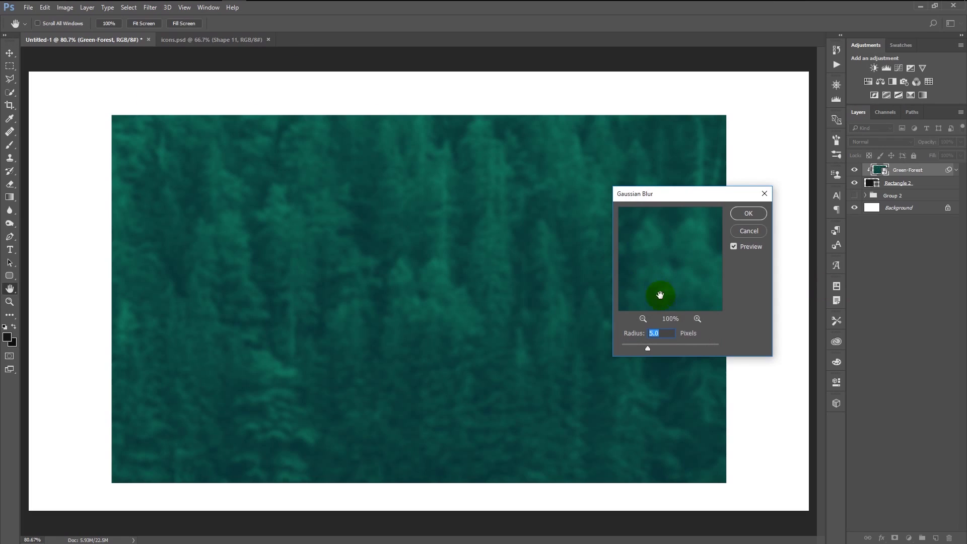
{"action": "left_click", "coordinate": [749, 214]}
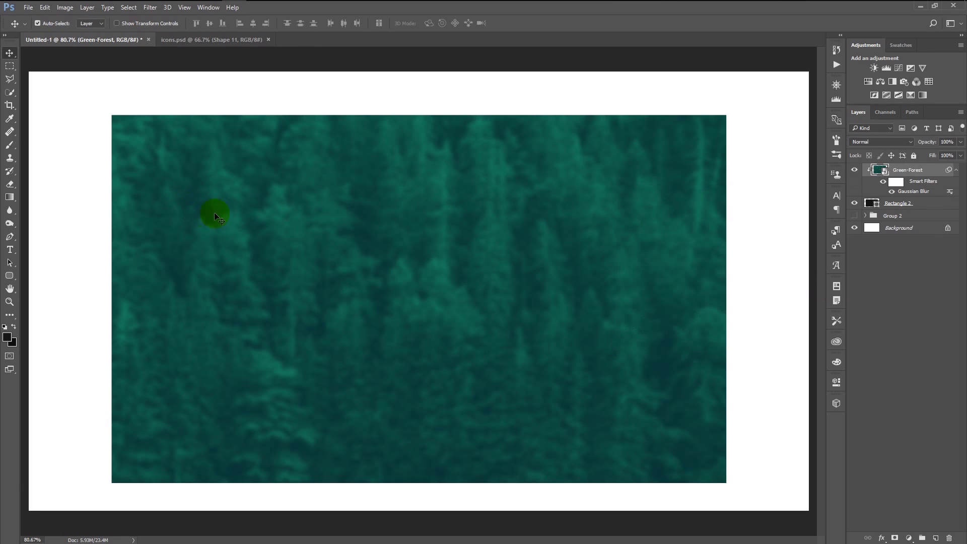
{"action": "left_click", "coordinate": [934, 538]}
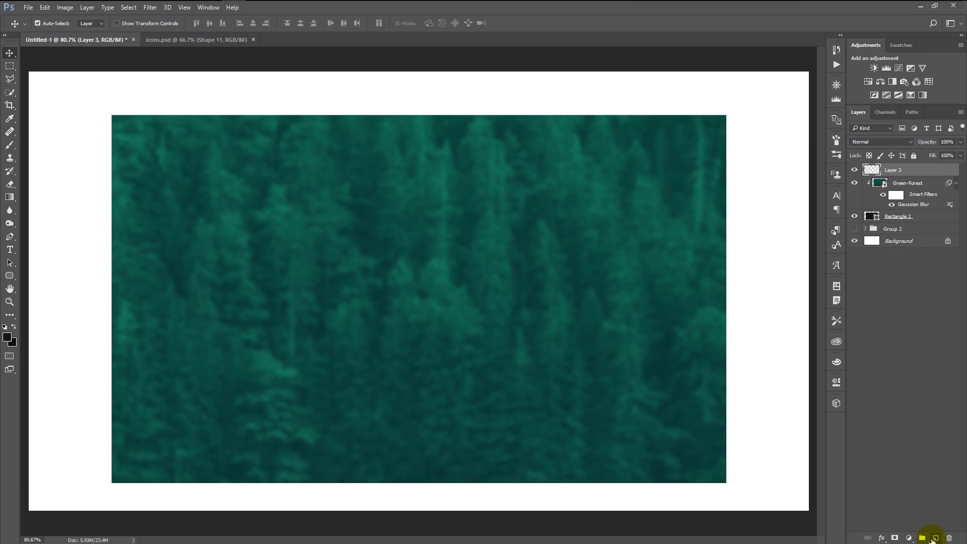
- Fill a wide rectangular strip along the card's bottom with #151515
{"action": "left_click", "coordinate": [9, 67]}
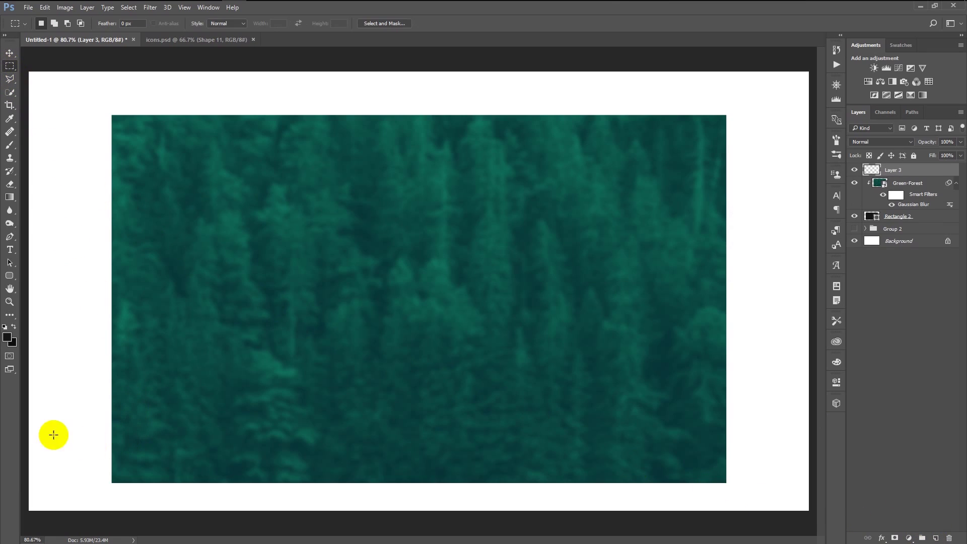
{"action": "left_click_drag", "start_coordinate": [760, 492], "coordinate": [59, 382]}
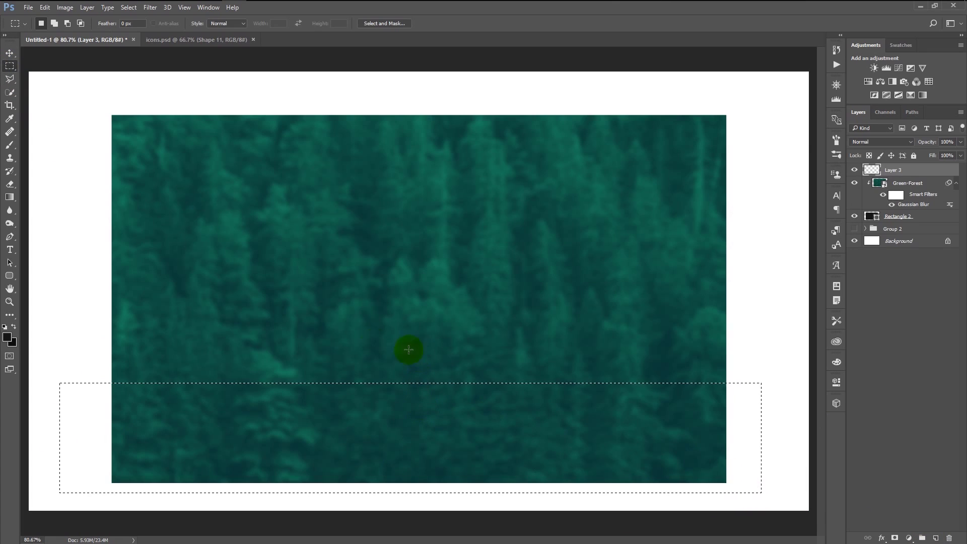
{"action": "left_click", "coordinate": [11, 340]}
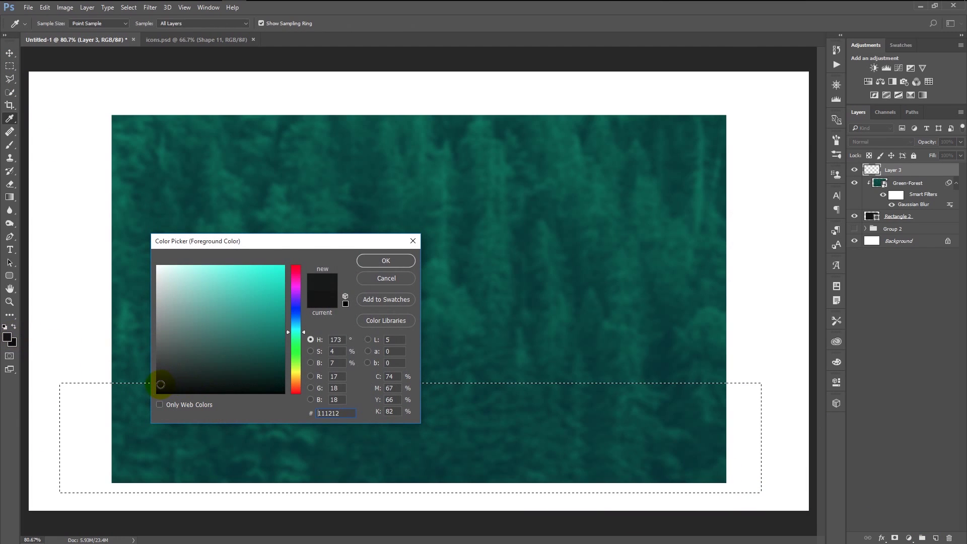
{"action": "left_click", "coordinate": [377, 259]}
{"action": "key", "text": "alt+BackSpace"}
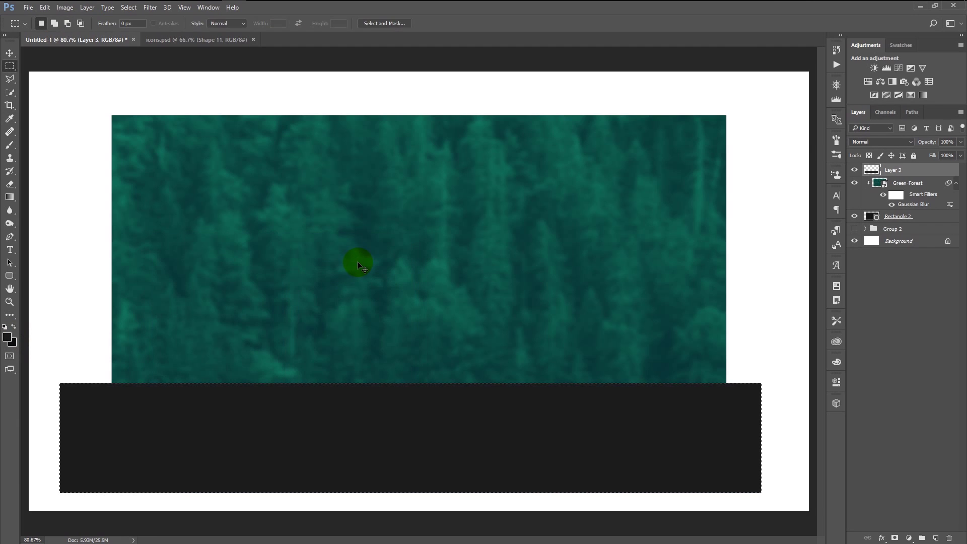
{"action": "left_click", "coordinate": [357, 261]}
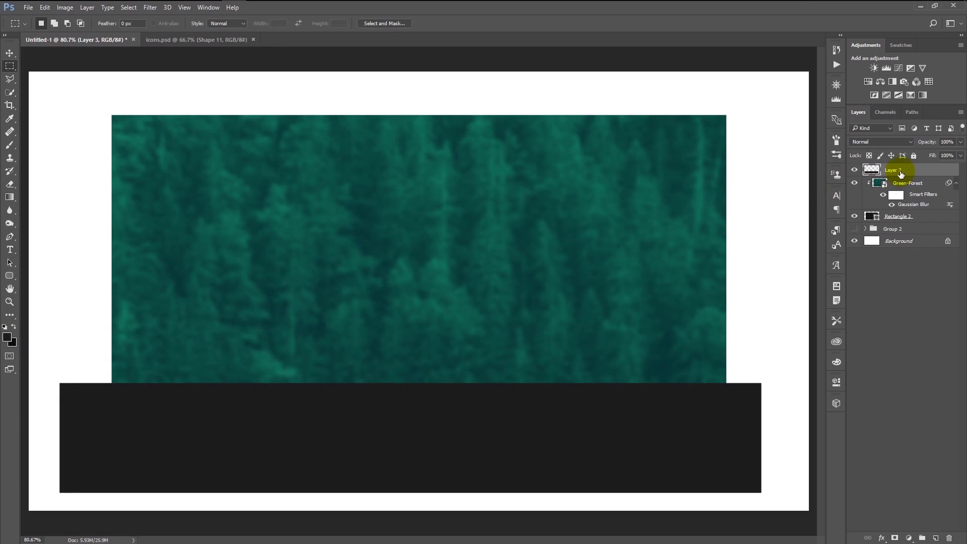
- Add a Pattern Overlay at scale 80 to the dark strip layer
{"action": "double_click", "coordinate": [918, 173]}
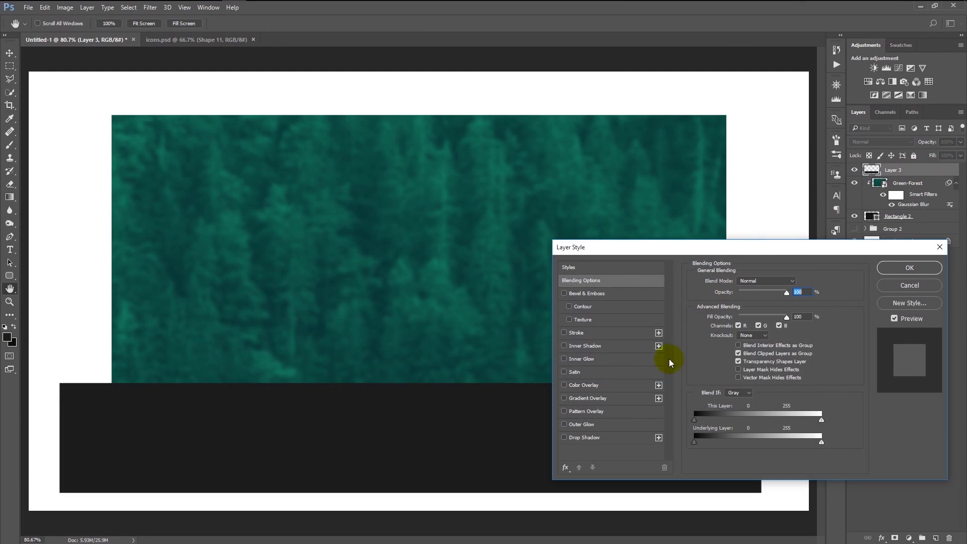
{"action": "left_click", "coordinate": [619, 410]}
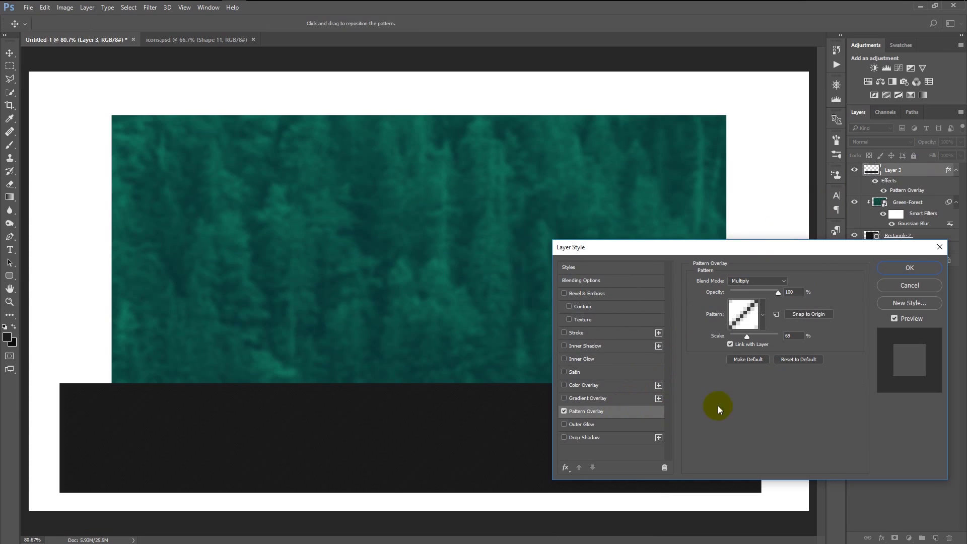
{"action": "left_click", "coordinate": [788, 335]}
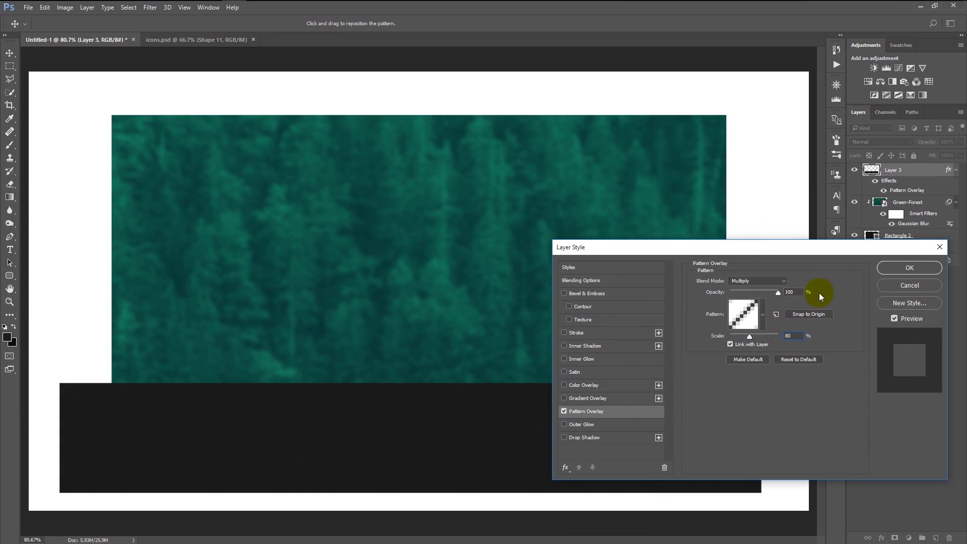
{"action": "type", "text": "80"}
{"action": "left_click", "coordinate": [885, 268]}
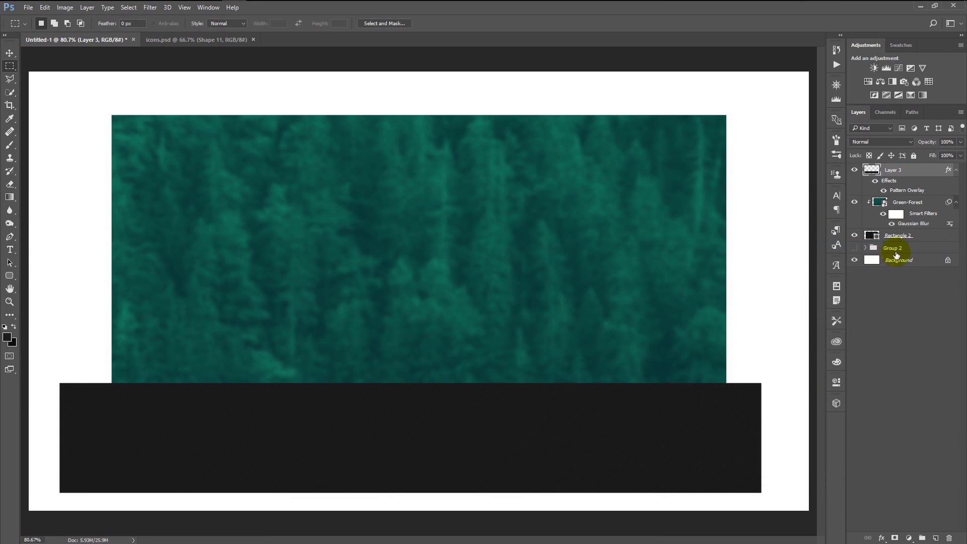
- Clip the dark strip to the forest photo and nudge it downward
{"action": "right_click", "coordinate": [929, 176]}
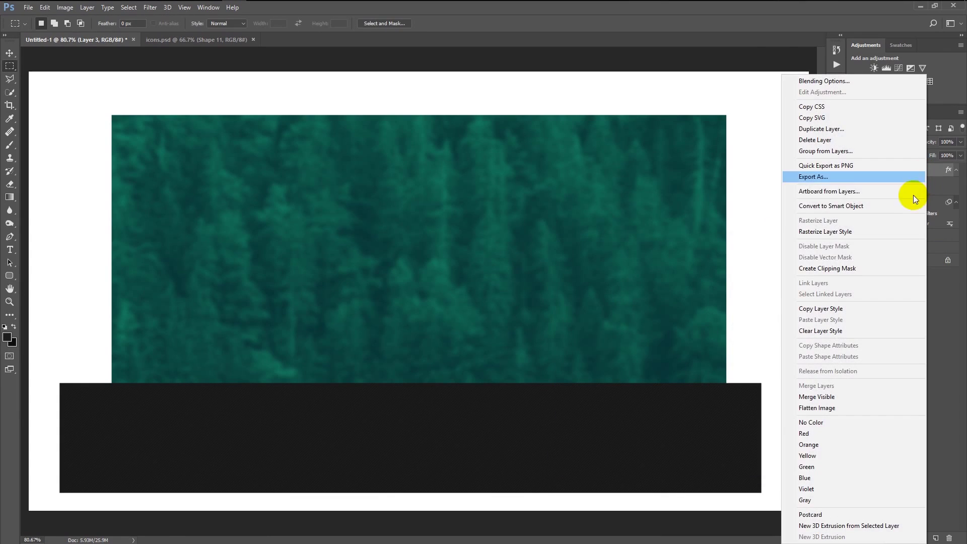
{"action": "left_click", "coordinate": [854, 262]}
{"action": "key", "text": "ctrl+t"}
{"action": "key", "text": "shift+Down"}
{"action": "key", "text": "shift+Down"}
{"action": "key", "text": "shift+Down"}
{"action": "key", "text": "shift+Down"}
{"action": "key", "text": "shift+Down"}
{"action": "key", "text": "shift+Down"}
{"action": "key", "text": "shift+Down"}
{"action": "key", "text": "shift+Down"}
{"action": "key", "text": "shift+Down"}
{"action": "key", "text": "shift+Down"}
{"action": "key", "text": "shift+Down"}
{"action": "key", "text": "shift+Down"}
{"action": "key", "text": "shift+Down"}
{"action": "key", "text": "shift+Down"}
{"action": "key", "text": "shift+Down"}
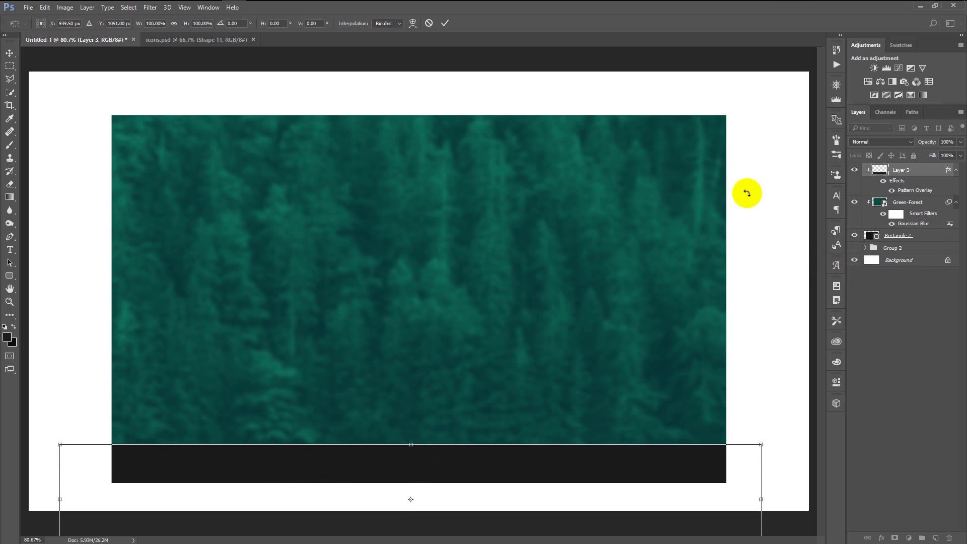
{"action": "key", "text": "Return"}
{"action": "key", "text": "m"}
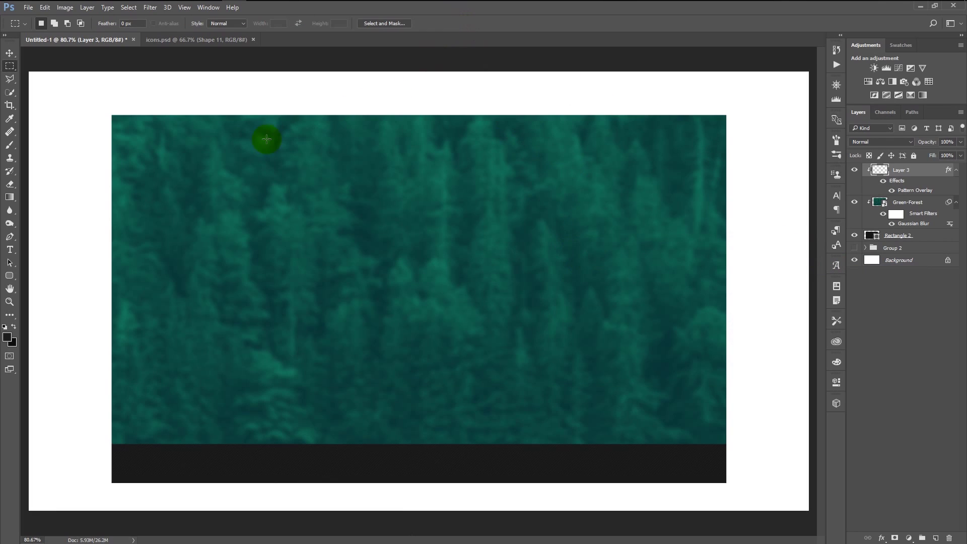
- Type a white 25 pt 'Gentle psd' title in the dark band
{"action": "left_click", "coordinate": [9, 249]}
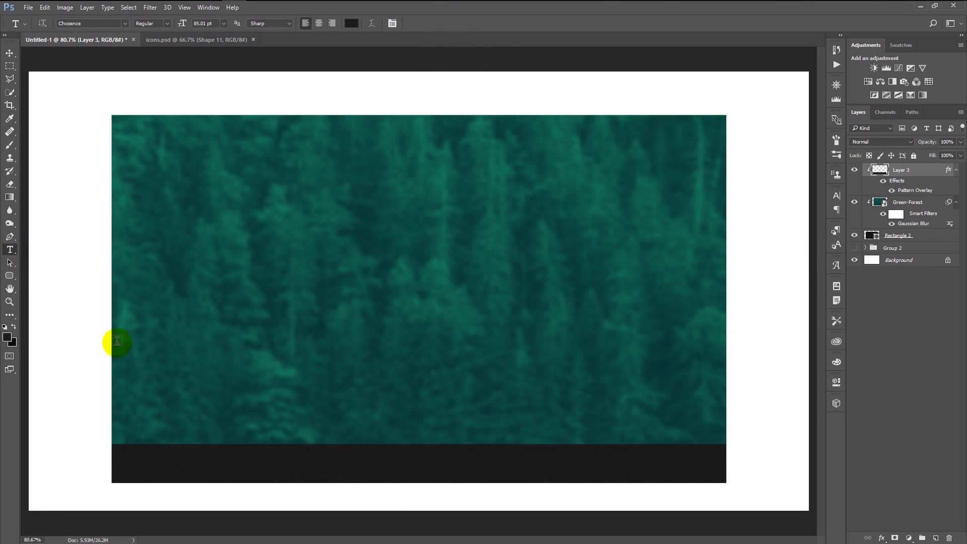
{"action": "left_click", "coordinate": [371, 466]}
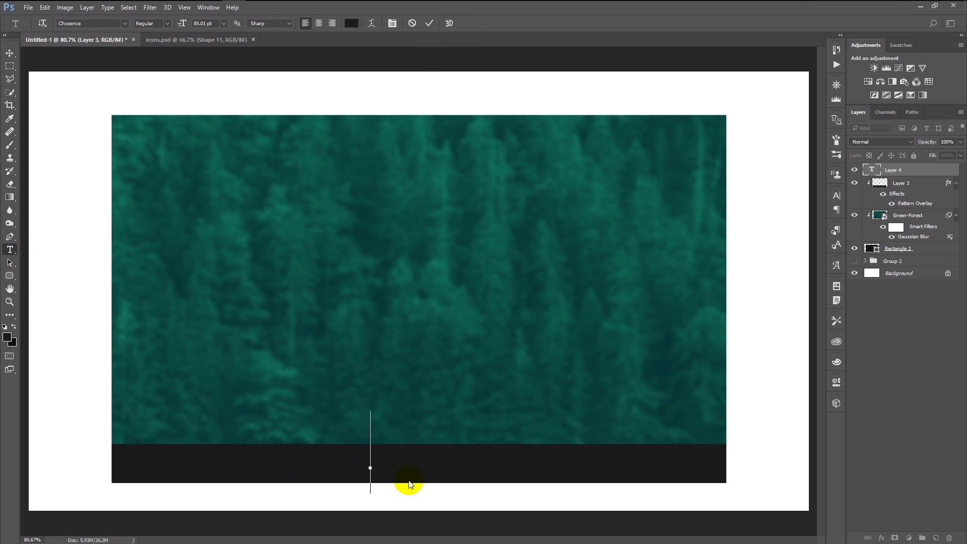
{"action": "left_click_drag", "start_coordinate": [177, 28], "coordinate": [151, 25]}
{"action": "left_click", "coordinate": [351, 23]}
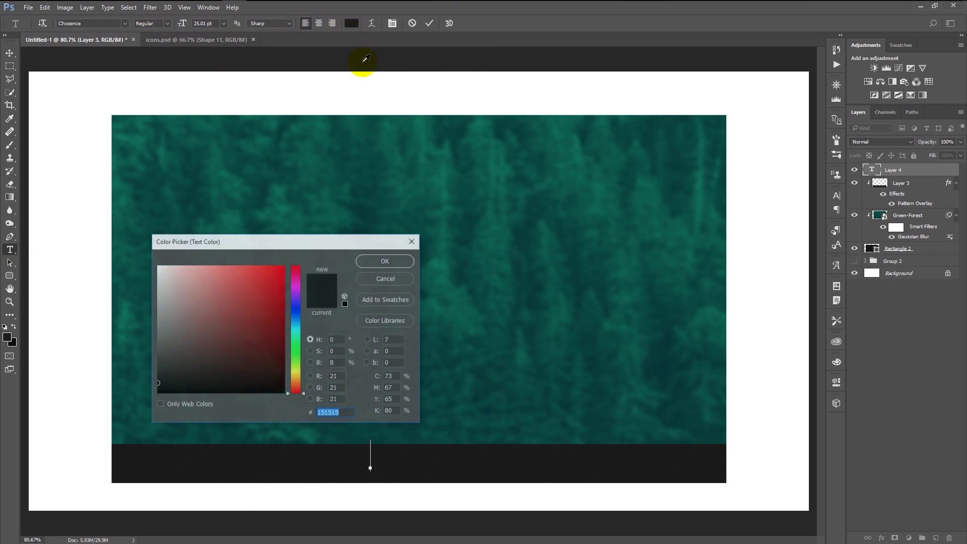
{"action": "left_click", "coordinate": [168, 268]}
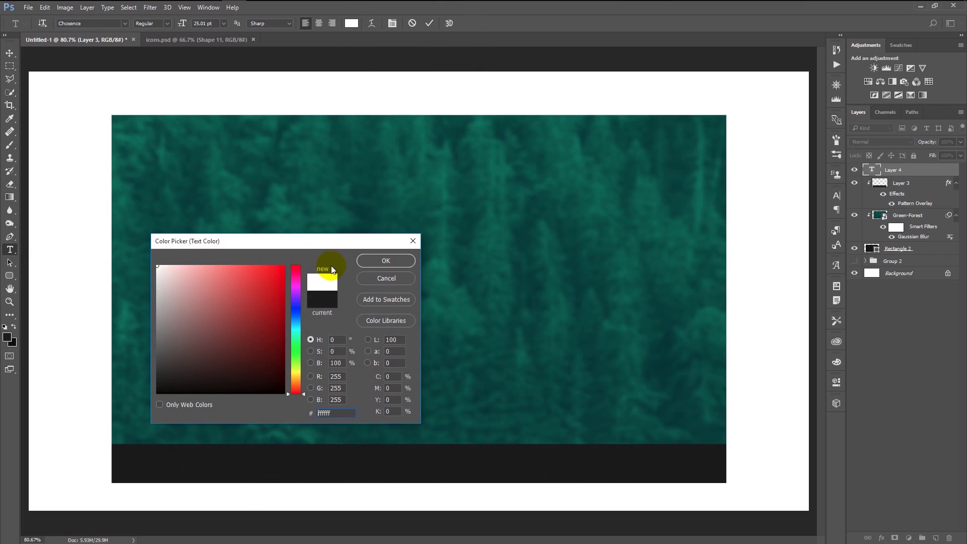
{"action": "left_click", "coordinate": [371, 258]}
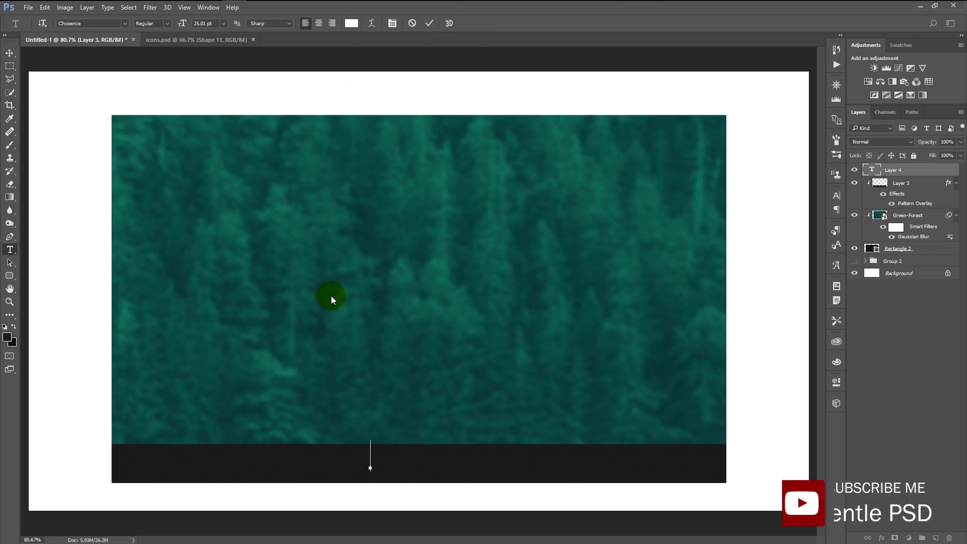
{"action": "type", "text": "Gentle psd"}
{"action": "key", "text": "ctrl+Return"}
- Scale the GENTLE PSD title down to 88%
{"action": "key", "text": "ctrl+t"}
{"action": "left_click_drag", "start_coordinate": [461, 470], "coordinate": [453, 469]}
{"action": "left_click", "coordinate": [445, 23]}
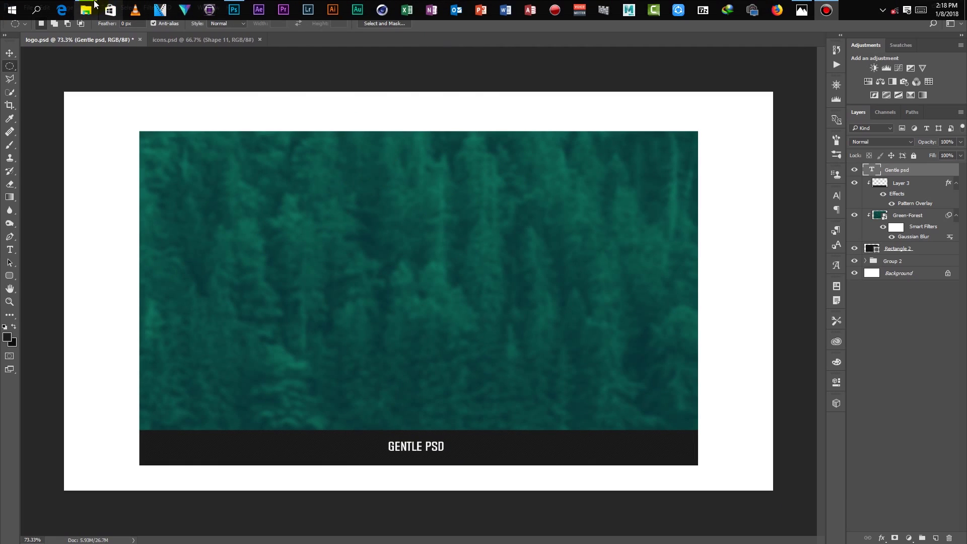
- Place logo.psd at the card's centre and set its blend mode to Luminosity
{"action": "left_click", "coordinate": [95, 6]}
{"action": "left_click_drag", "start_coordinate": [448, 107], "coordinate": [420, 287]}
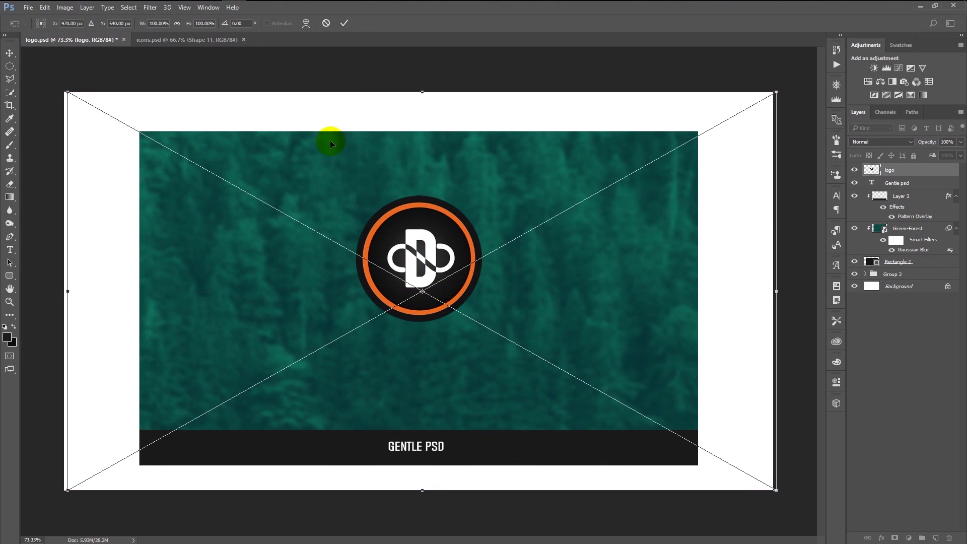
{"action": "left_click", "coordinate": [344, 24]}
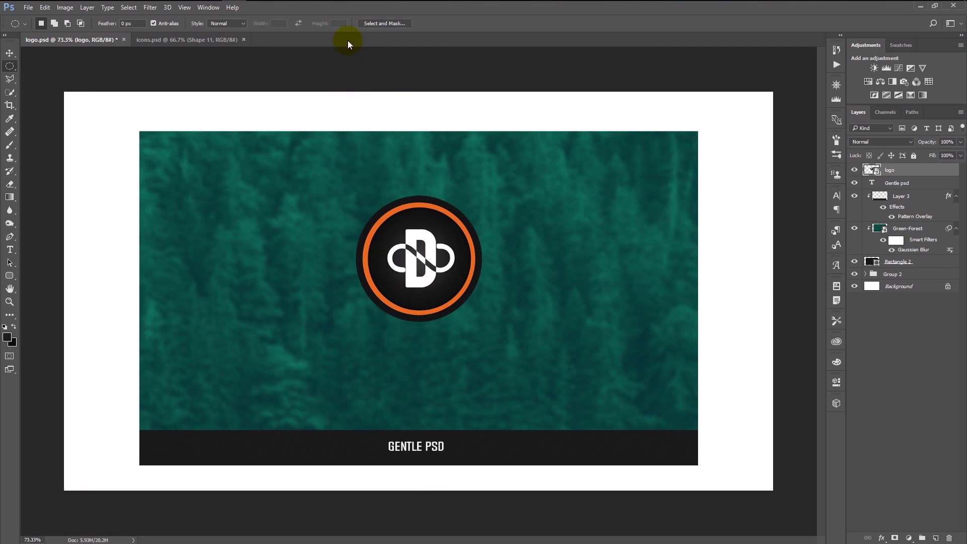
{"action": "left_click", "coordinate": [877, 142]}
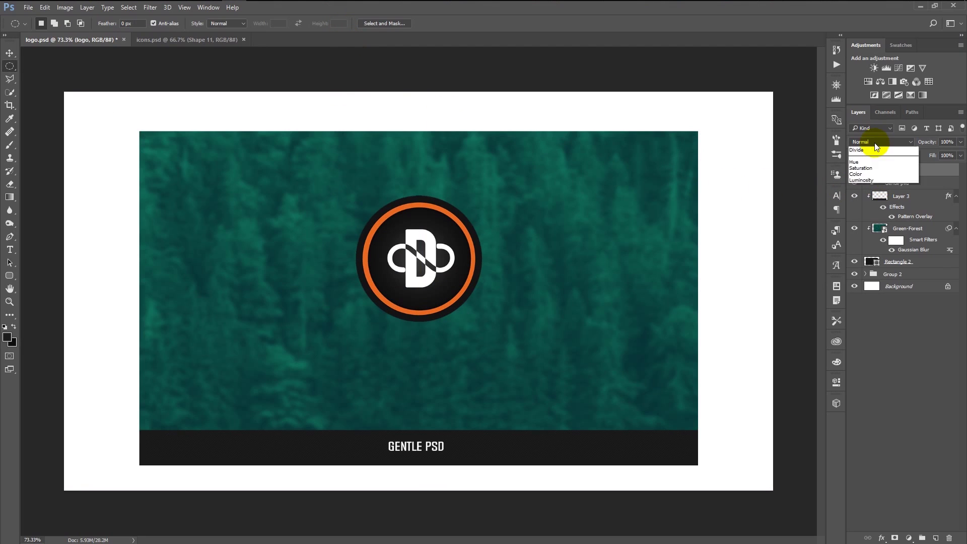
{"action": "left_click", "coordinate": [886, 337]}
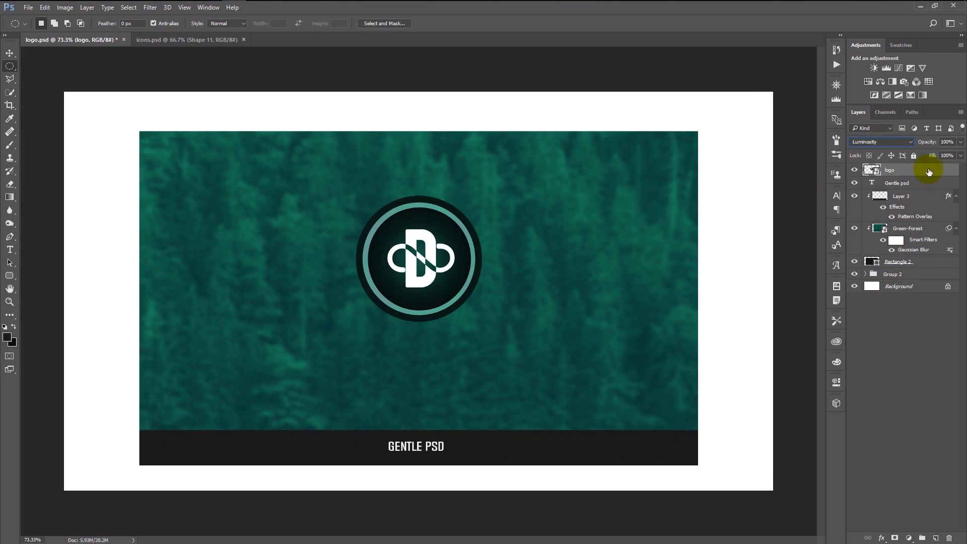
- Add 'Gentle PSD Tutorials' text and position it below the logo
{"action": "key", "text": "t"}
{"action": "left_click", "coordinate": [290, 352]}
{"action": "type", "text": "Gentle PSD Tutorials"}
{"action": "left_click", "coordinate": [429, 24]}
{"action": "key", "text": "ctrl+t"}
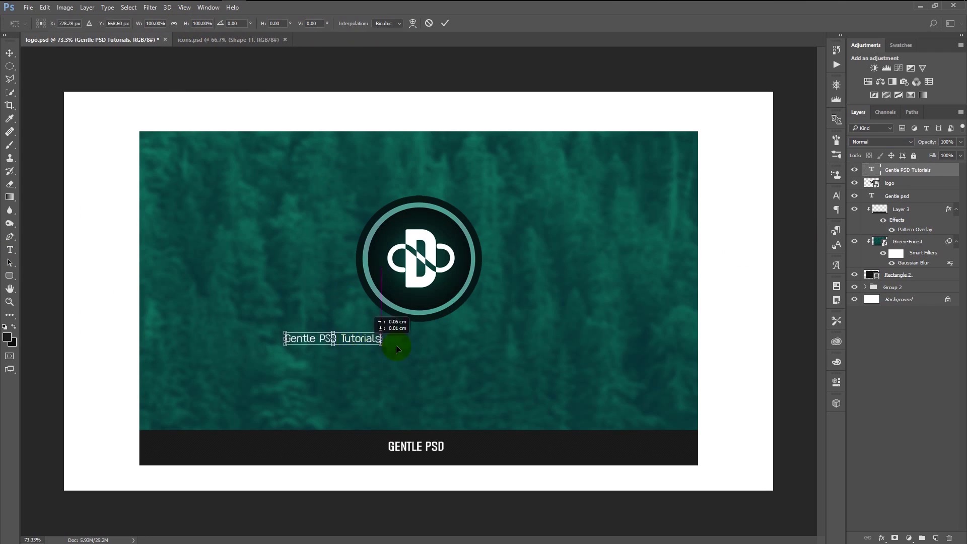